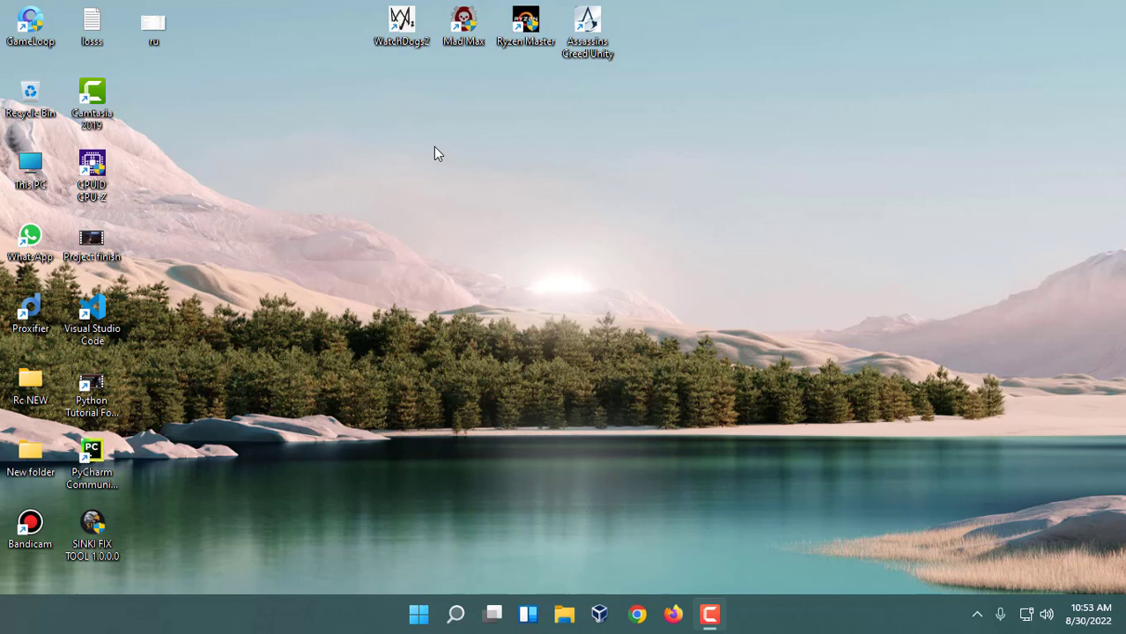
Drag the WatchDogs2 shortcut from the top row to an open spot mid-desktop.
left_click_drag(398, 4, 385, 147)
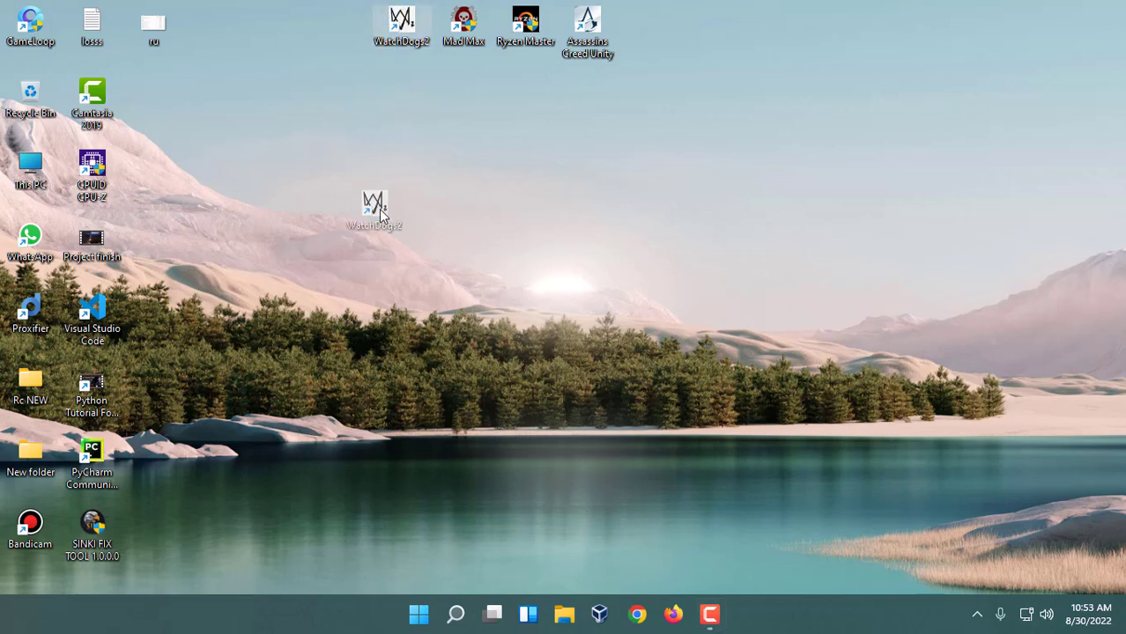
left_click_drag(400, 27, 400, 239)
left_click_drag(533, 315, 309, 192)
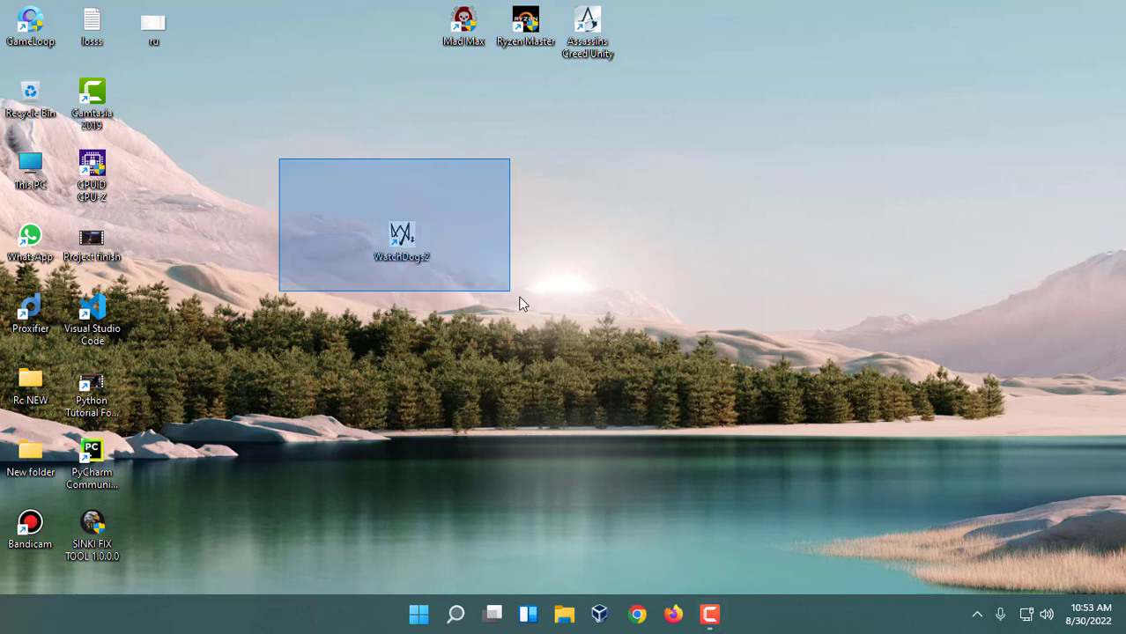
mouse_move(279, 159)
left_mouse_down()
mouse_move(522, 299)
mouse_move(341, 183)
left_mouse_up()
left_click_drag(313, 138, 518, 360)
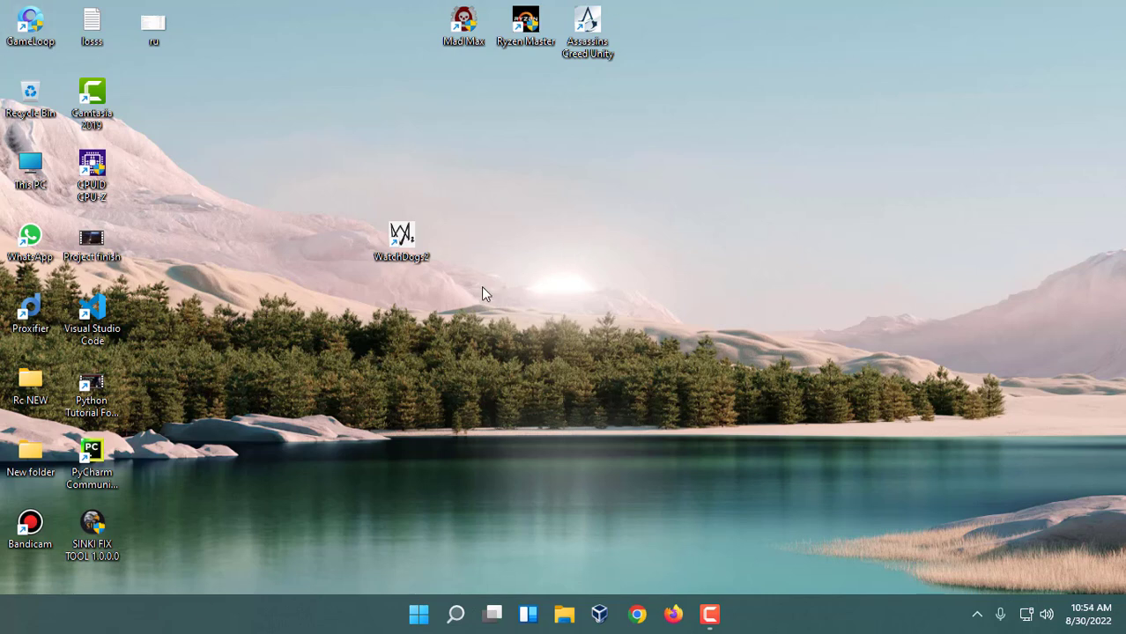
mouse_move(403, 236)
left_mouse_down()
mouse_move(478, 199)
mouse_move(476, 187)
left_mouse_up()
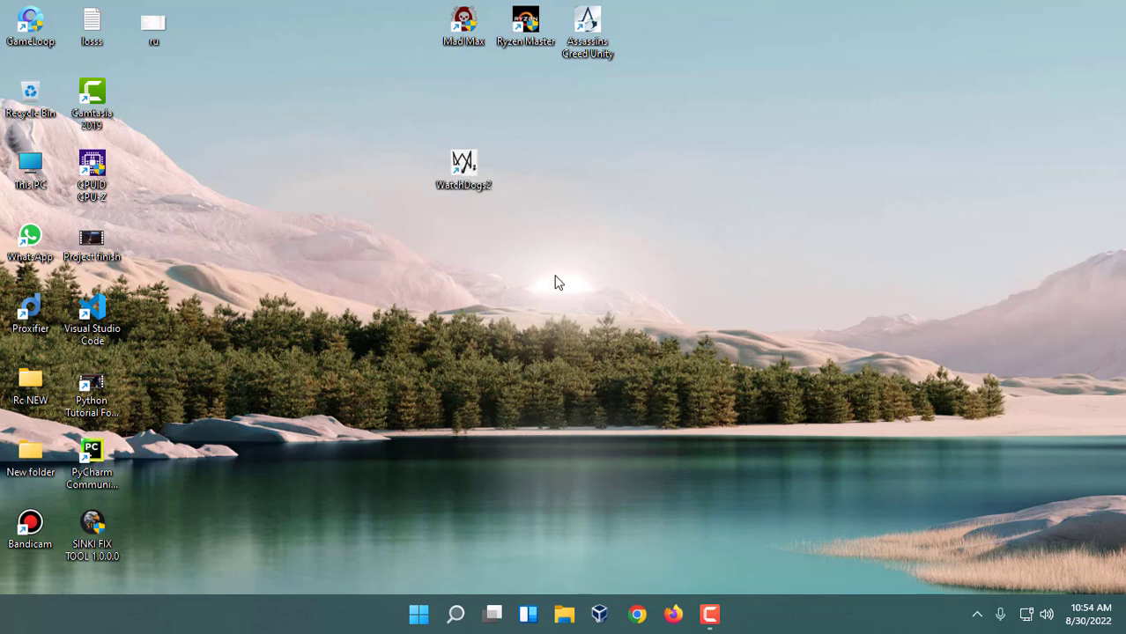
mouse_move(555, 276)
left_mouse_down()
mouse_move(403, 116)
mouse_move(619, 273)
mouse_move(376, 130)
mouse_move(552, 249)
left_mouse_up()
mouse_move(523, 227)
left_mouse_down()
mouse_move(409, 121)
mouse_move(553, 244)
mouse_move(373, 147)
left_mouse_up()
left_click_drag(355, 97, 553, 230)
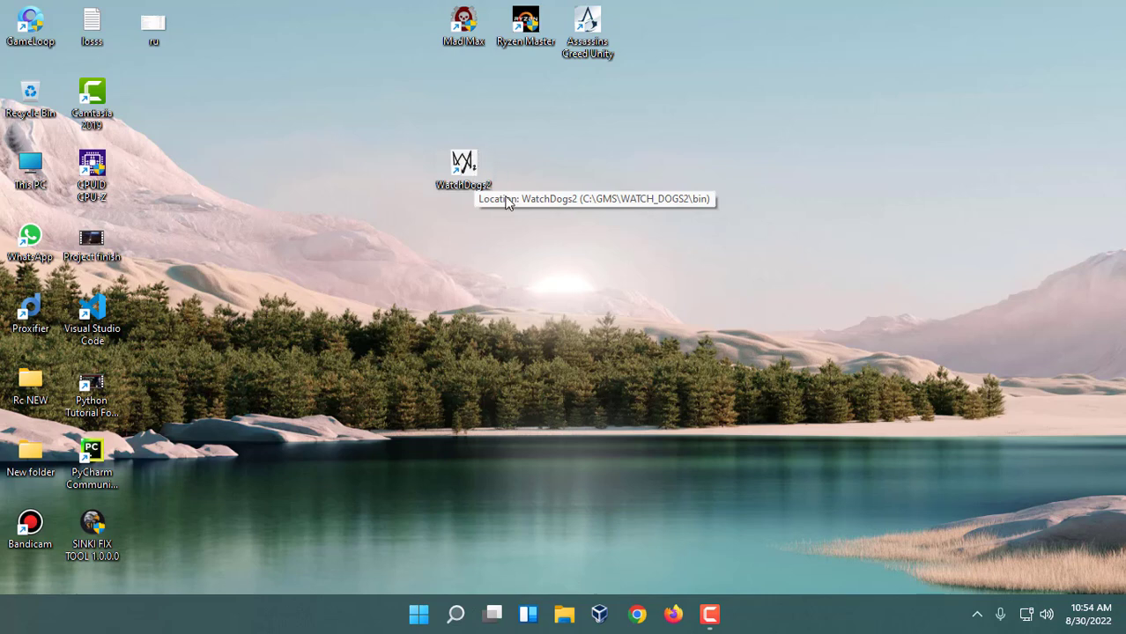
mouse_move(528, 237)
left_mouse_down()
mouse_move(405, 137)
mouse_move(572, 246)
left_mouse_up()
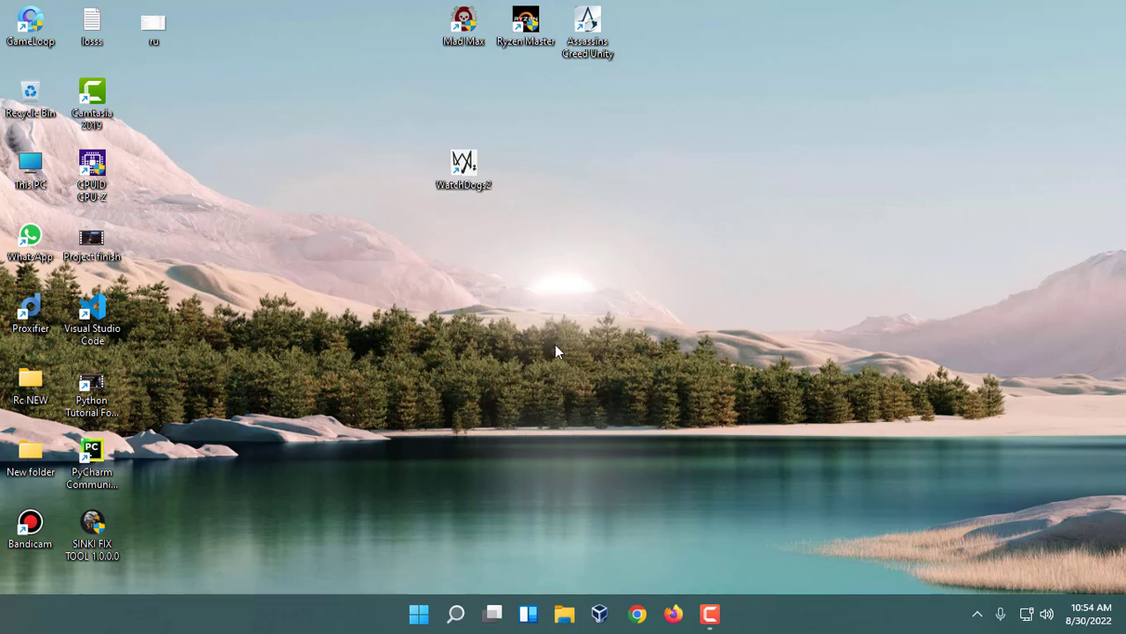
key("ctrl+shift+Escape")
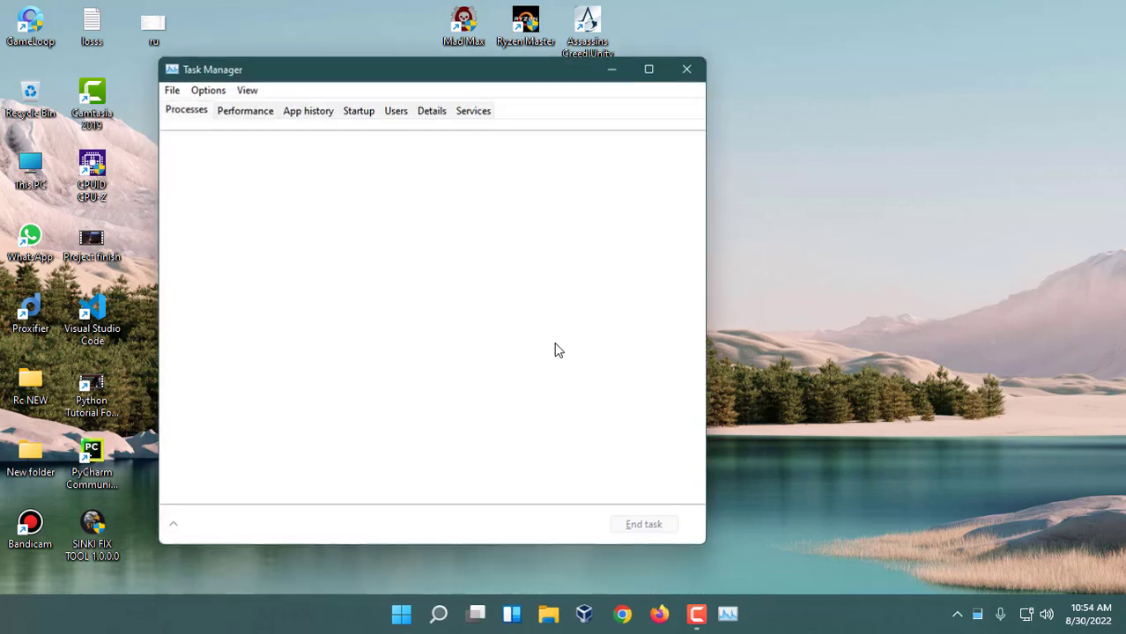
left_click(249, 112)
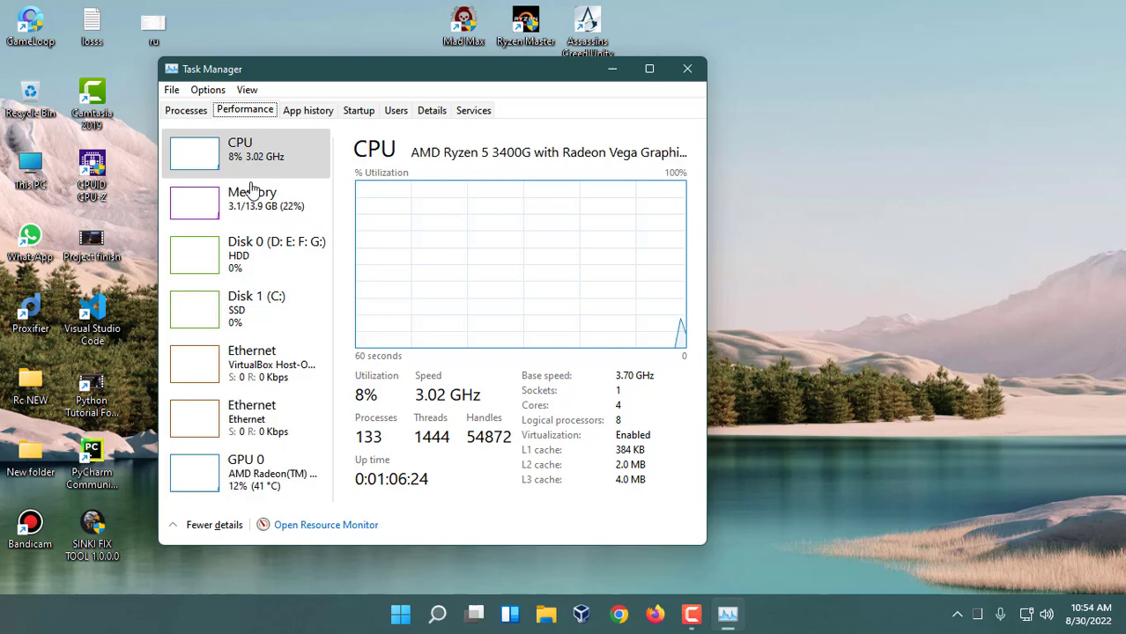
left_click(657, 71)
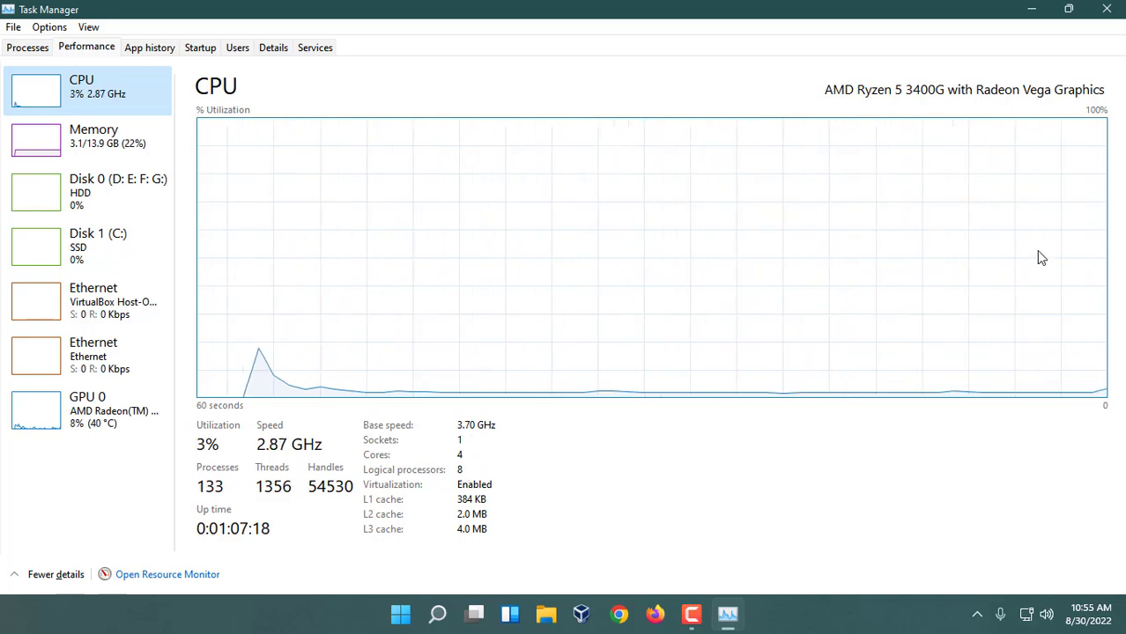
Close Task Manager and select the WatchDogs2 desktop shortcut.
left_click(1106, 9)
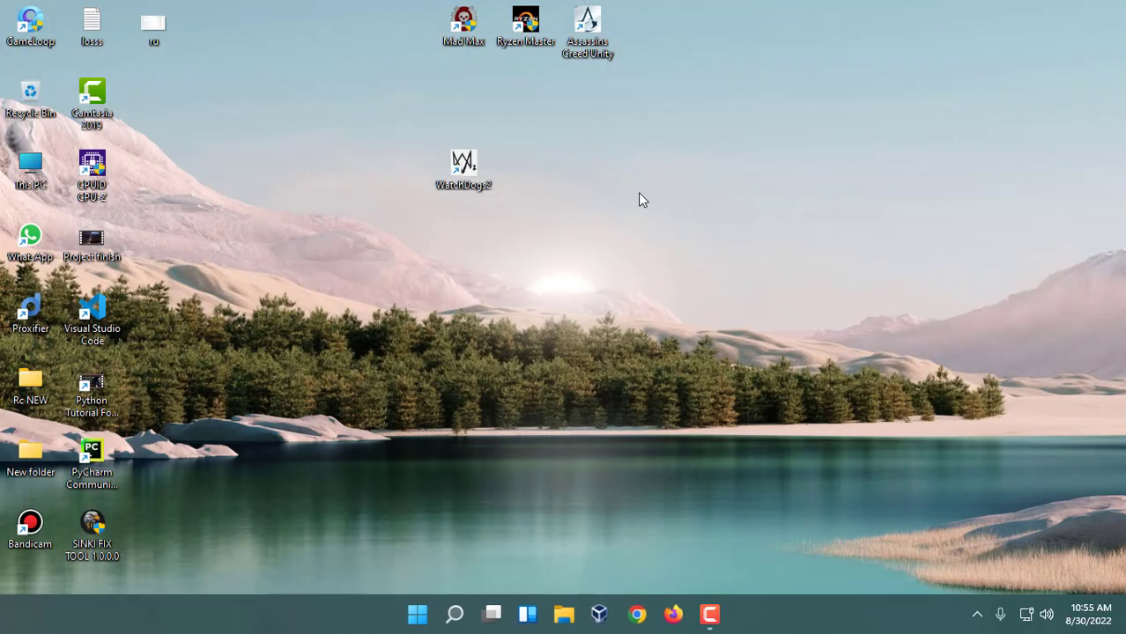
mouse_move(554, 278)
left_mouse_down()
mouse_move(388, 104)
mouse_move(566, 226)
mouse_move(385, 132)
left_mouse_up()
left_click_drag(525, 222, 402, 143)
mouse_move(527, 242)
left_mouse_down()
mouse_move(431, 157)
mouse_move(400, 158)
left_mouse_up()
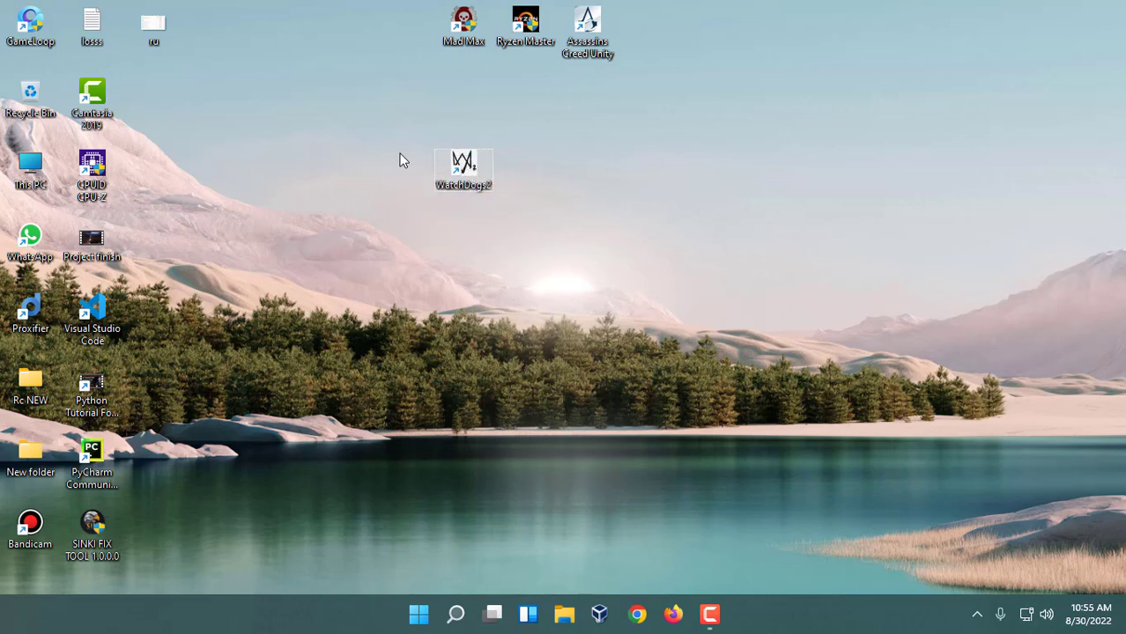
Launch Watch Dogs 2, move its EasyAntiCheat setup window aside, and open This PC.
double_click(474, 168)
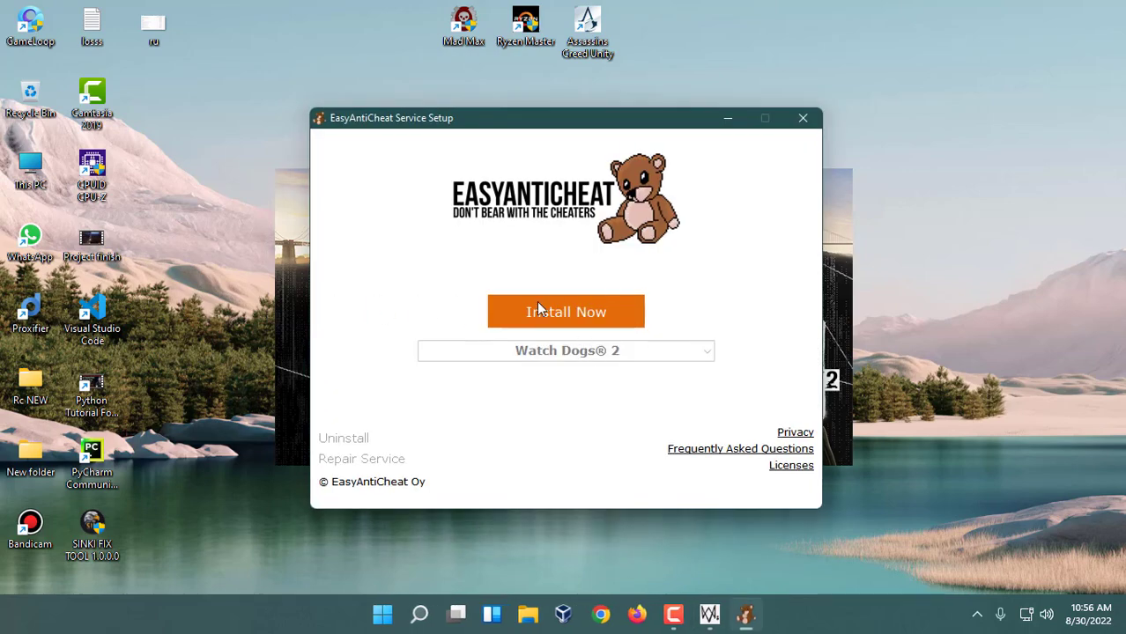
mouse_move(510, 126)
left_mouse_down()
mouse_move(658, 239)
mouse_move(664, 205)
left_mouse_up()
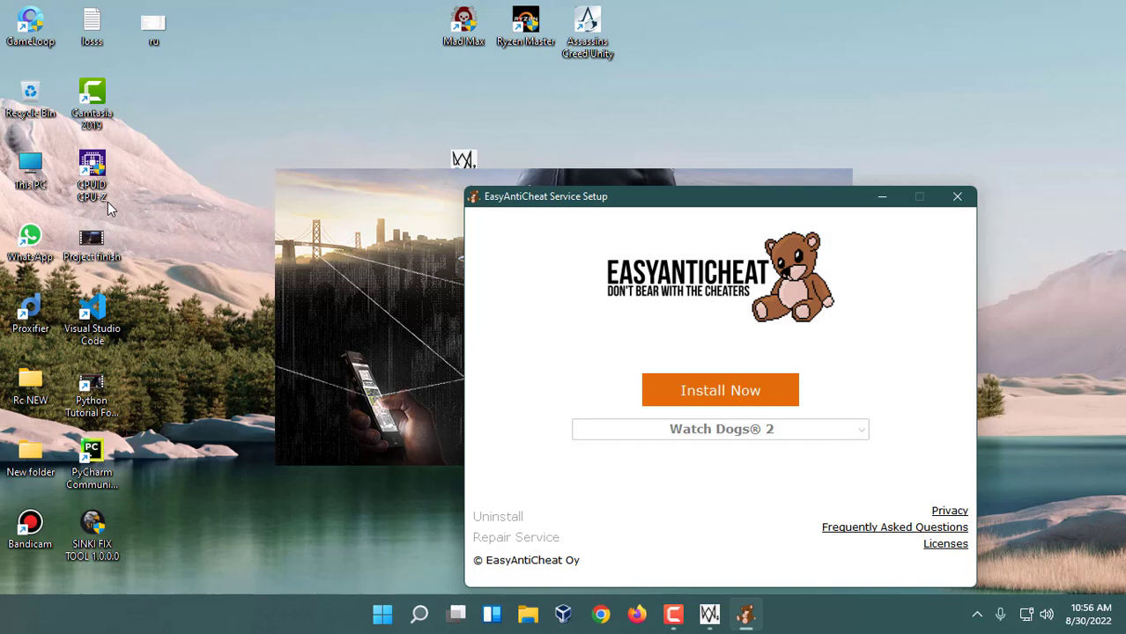
double_click(30, 169)
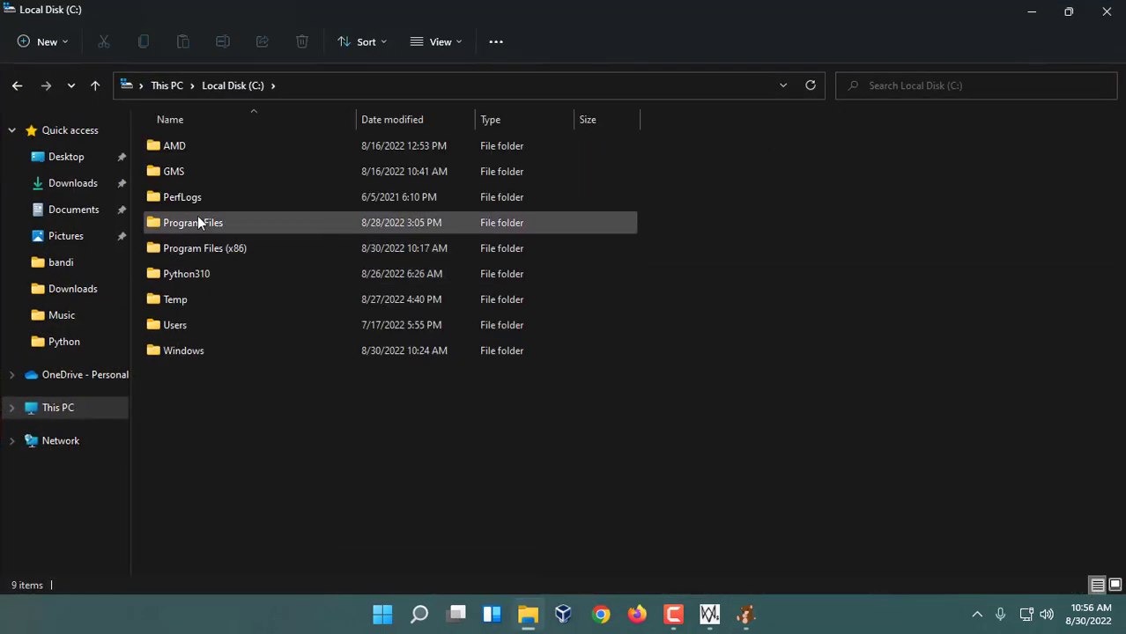
Browse to GMS > WATCH_DOGS2 > EasyAntiCheat and run EasyAntiCheat_Setup.
double_click(189, 170)
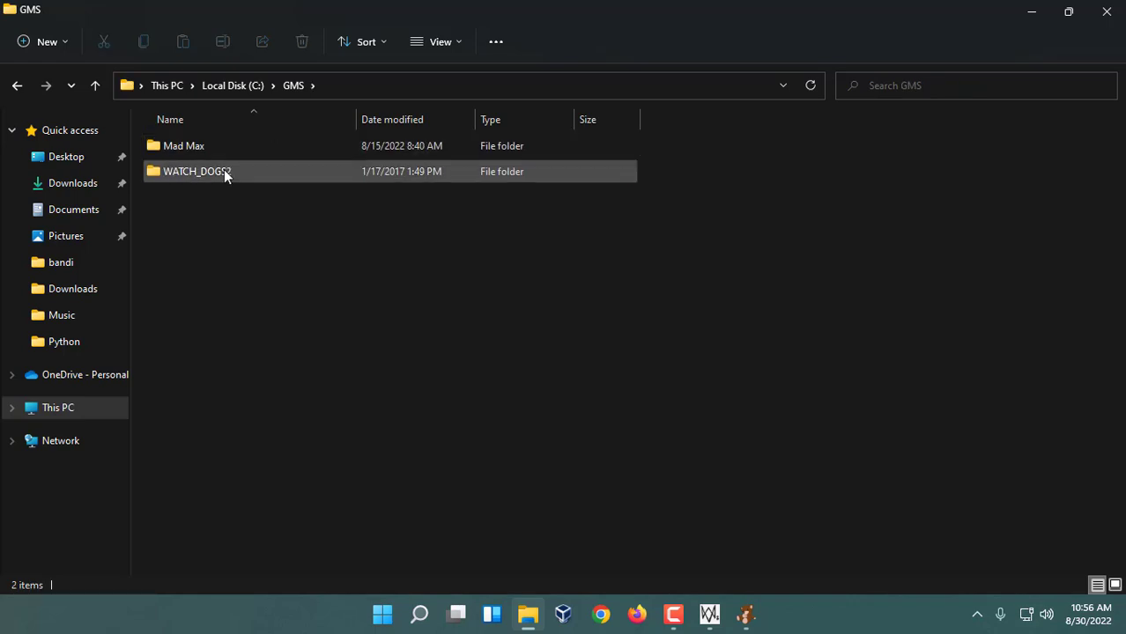
double_click(224, 174)
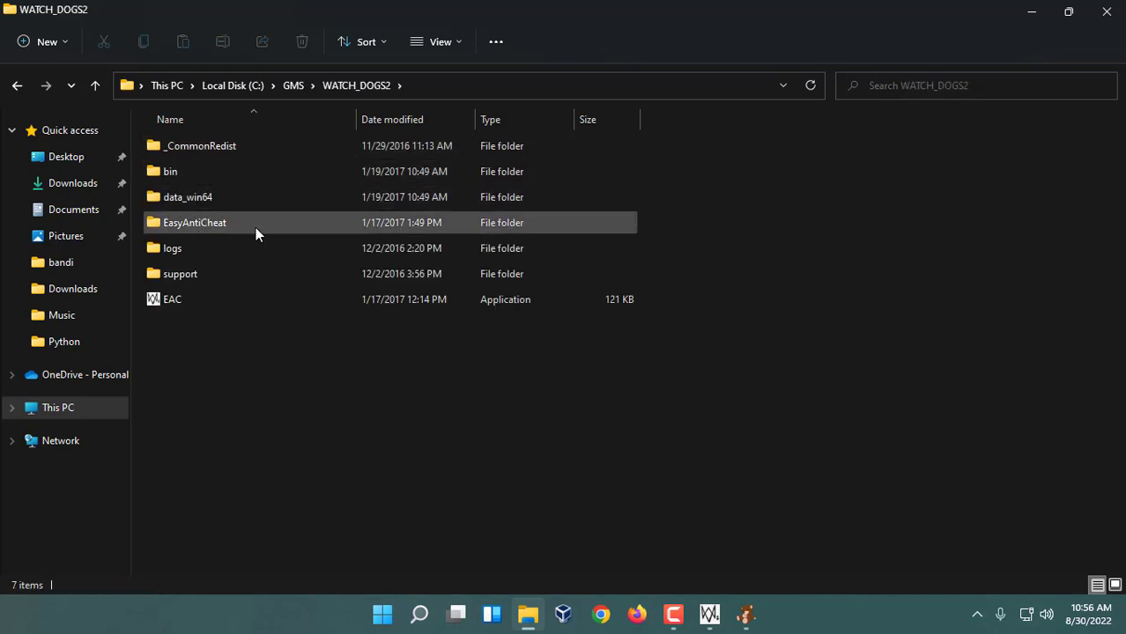
double_click(250, 220)
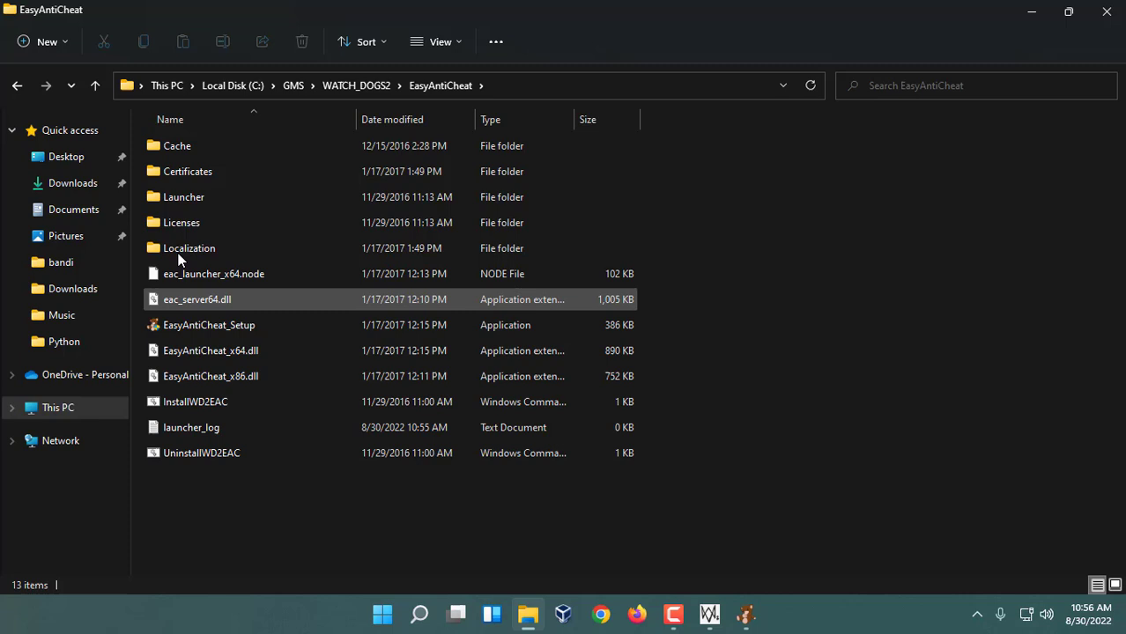
left_click(264, 325)
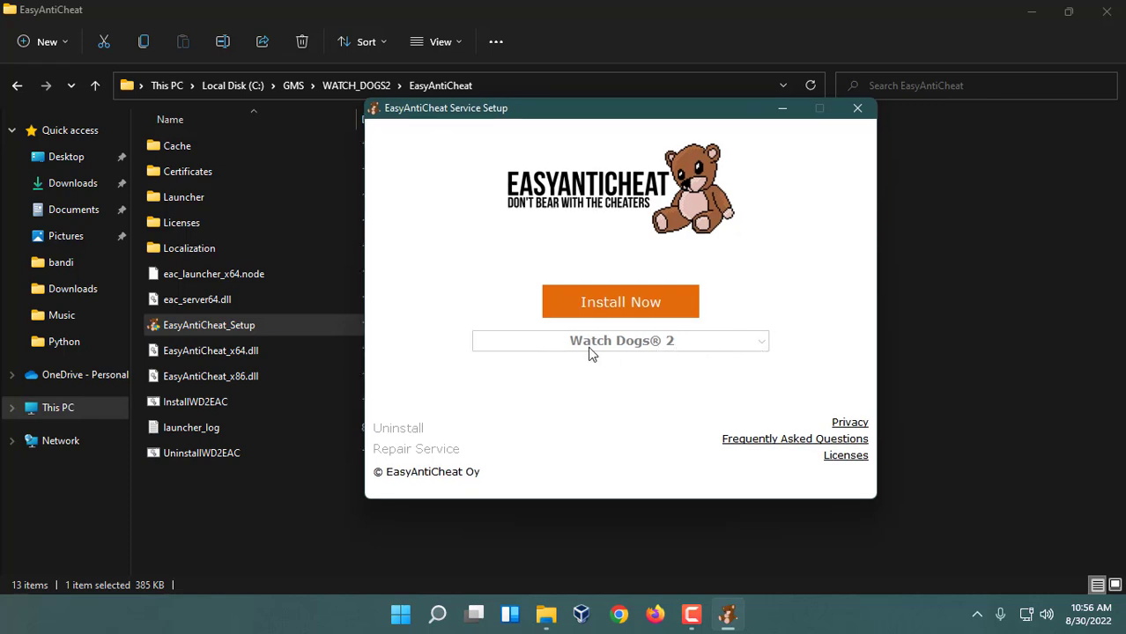
Install the EasyAntiCheat service and close the finished setup window.
left_click(598, 303)
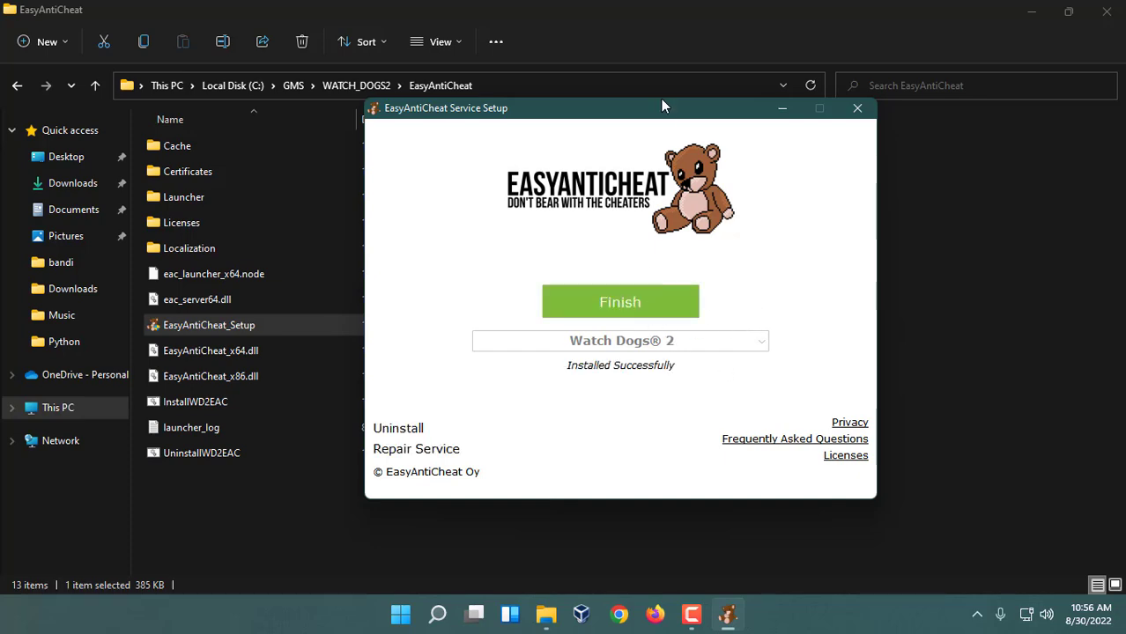
left_click_drag(652, 110, 662, 112)
key("Return")
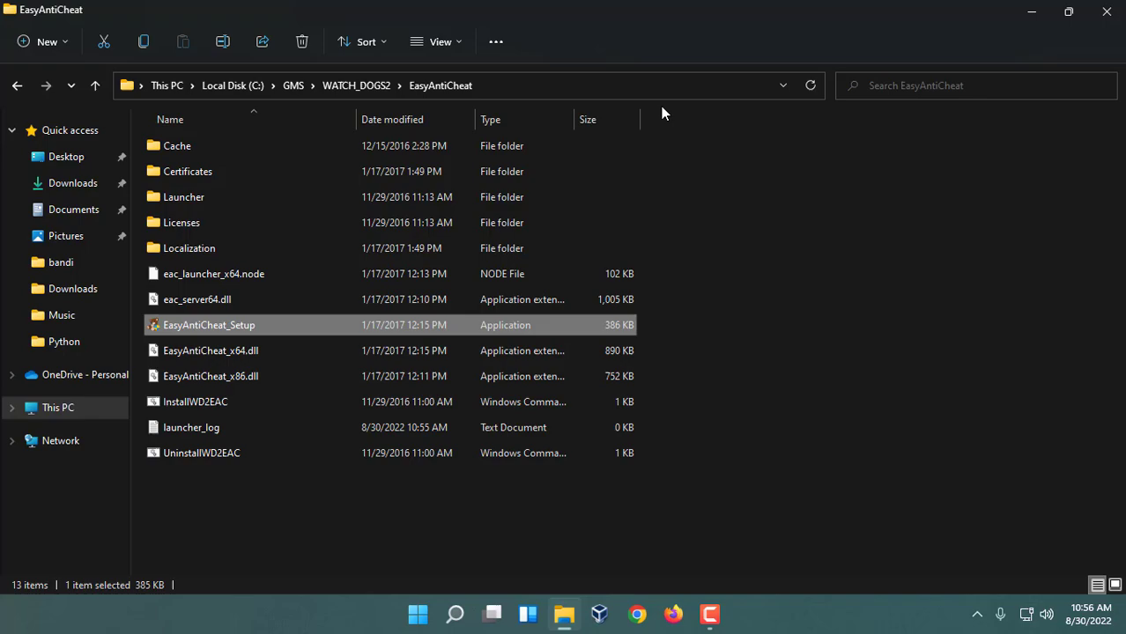
Show the desktop with Win+D and select the WatchDogs2 shortcut.
key("super+d")
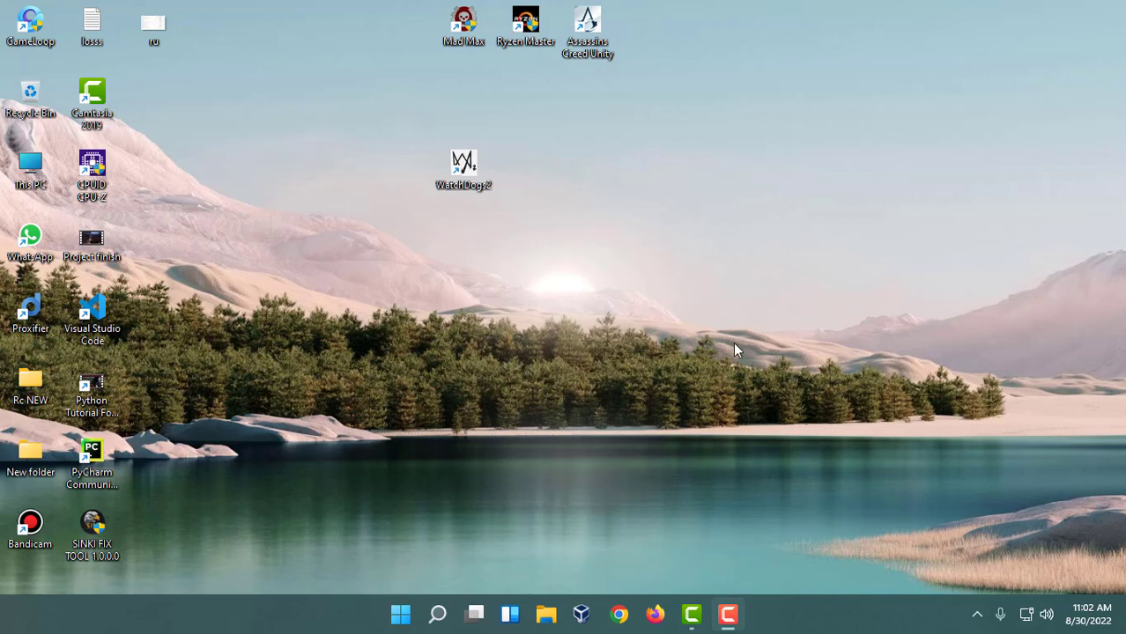
mouse_move(543, 259)
left_mouse_down()
mouse_move(408, 112)
mouse_move(525, 251)
left_mouse_up()
left_click_drag(507, 214, 407, 118)
left_click_drag(493, 206, 520, 228)
left_click_drag(536, 241, 406, 130)
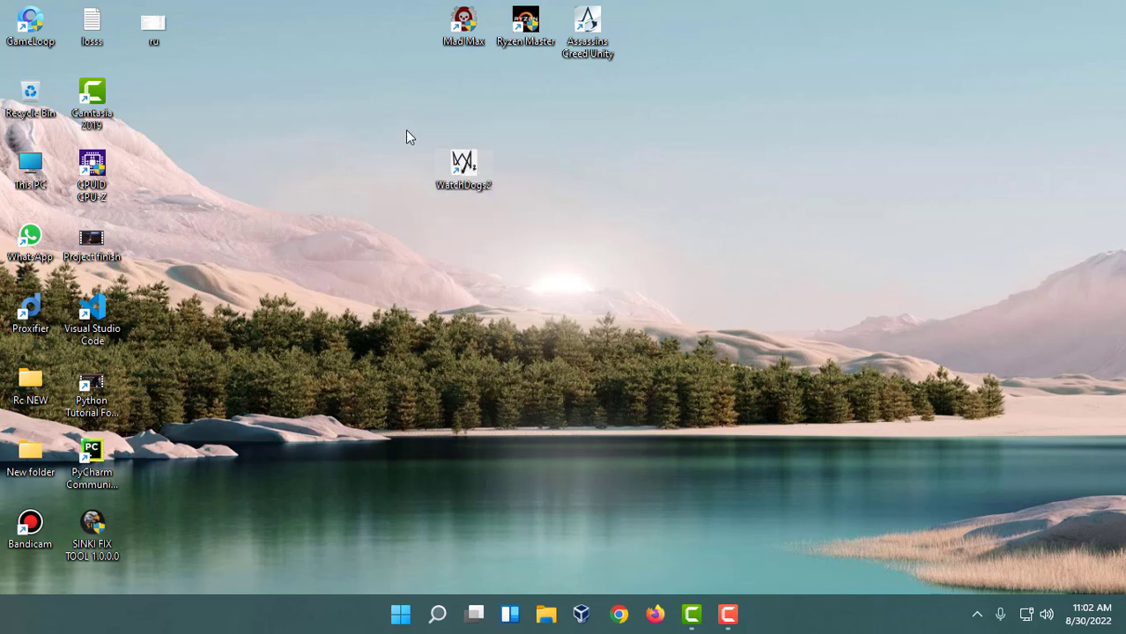
Open This PC > Local Disk (C:) > GMS > WATCH_DOGS2 > EasyAntiCheat and rerun EasyAntiCheat_Setup.
double_click(39, 171)
left_click(307, 281)
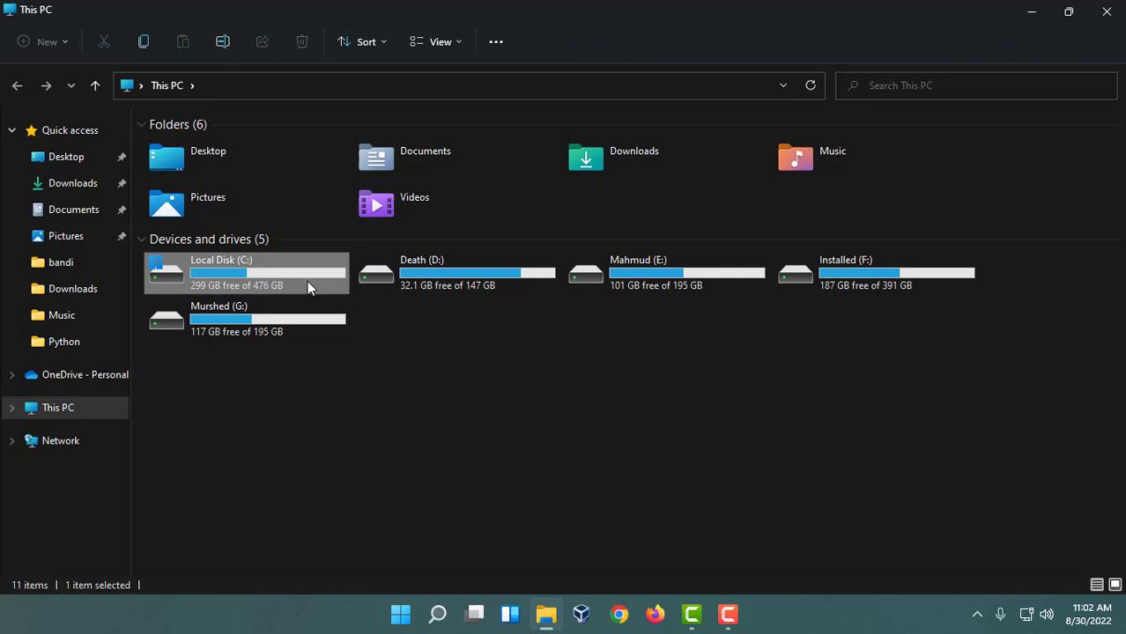
double_click(306, 281)
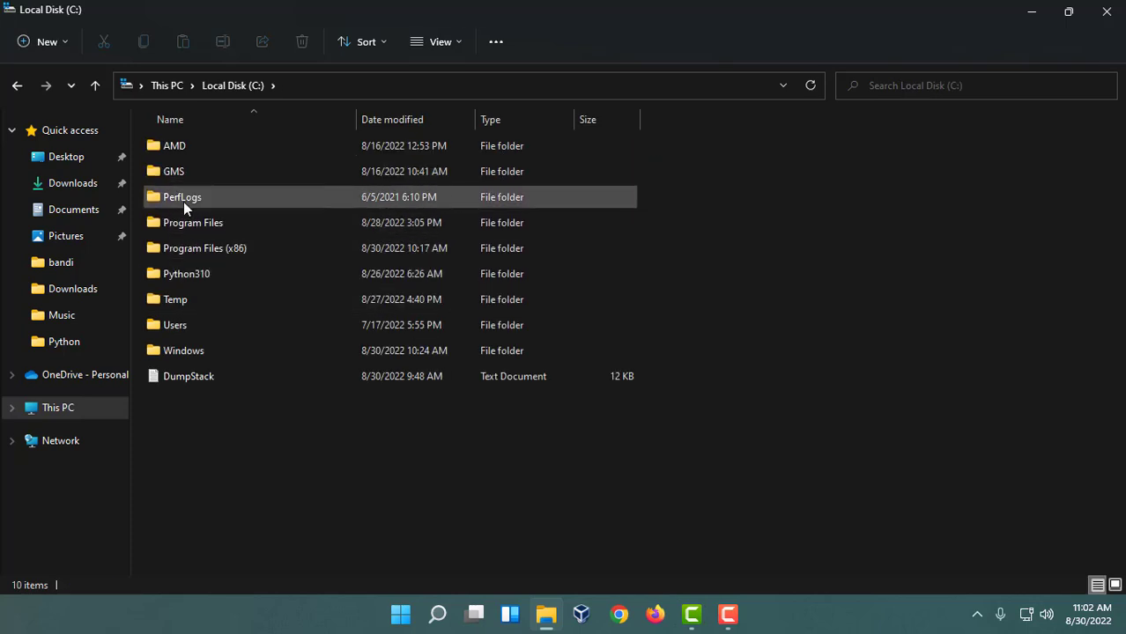
double_click(184, 177)
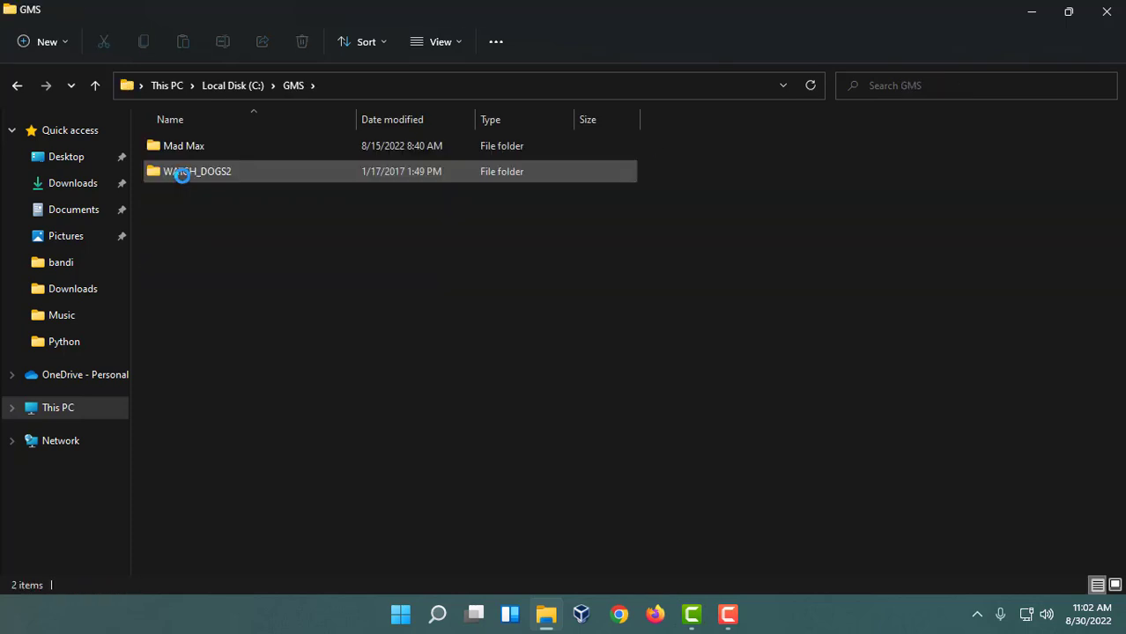
double_click(183, 173)
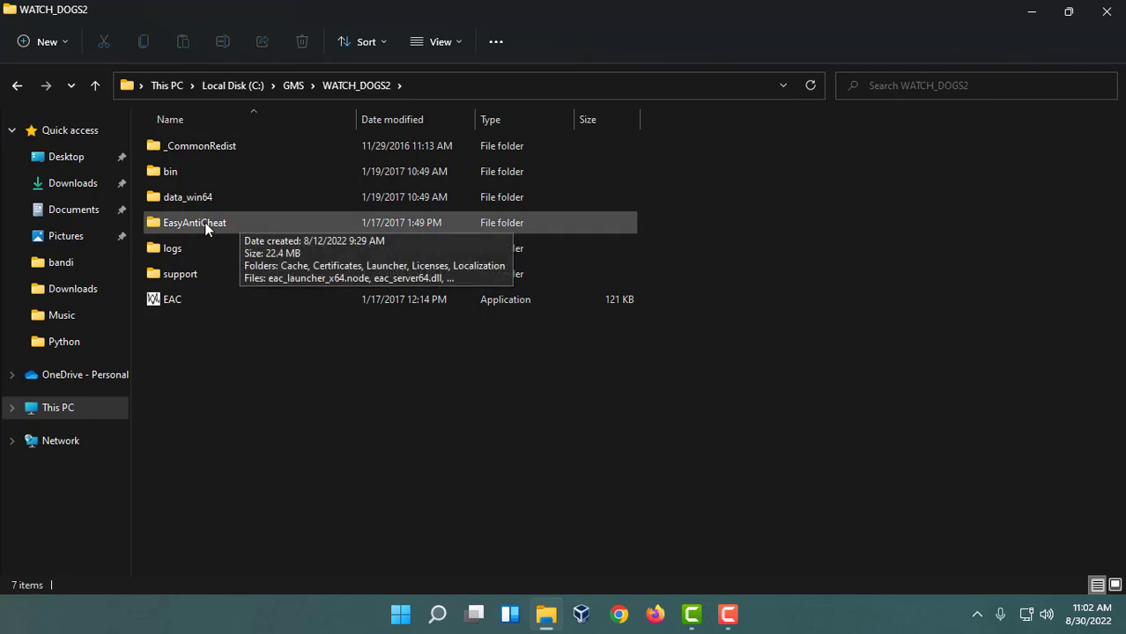
double_click(205, 222)
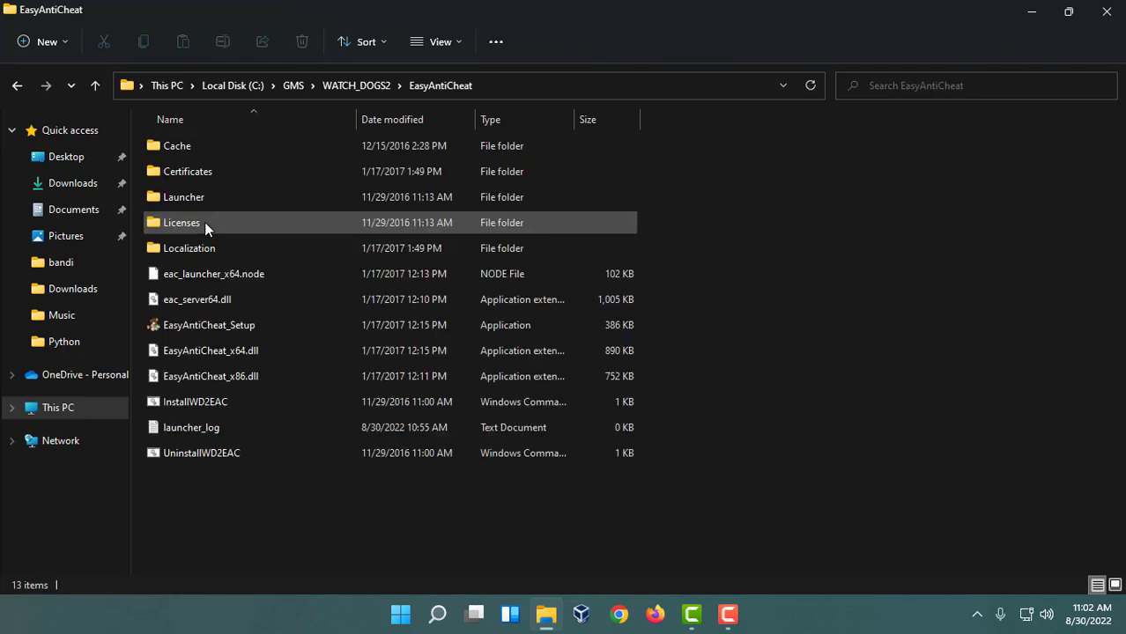
double_click(261, 322)
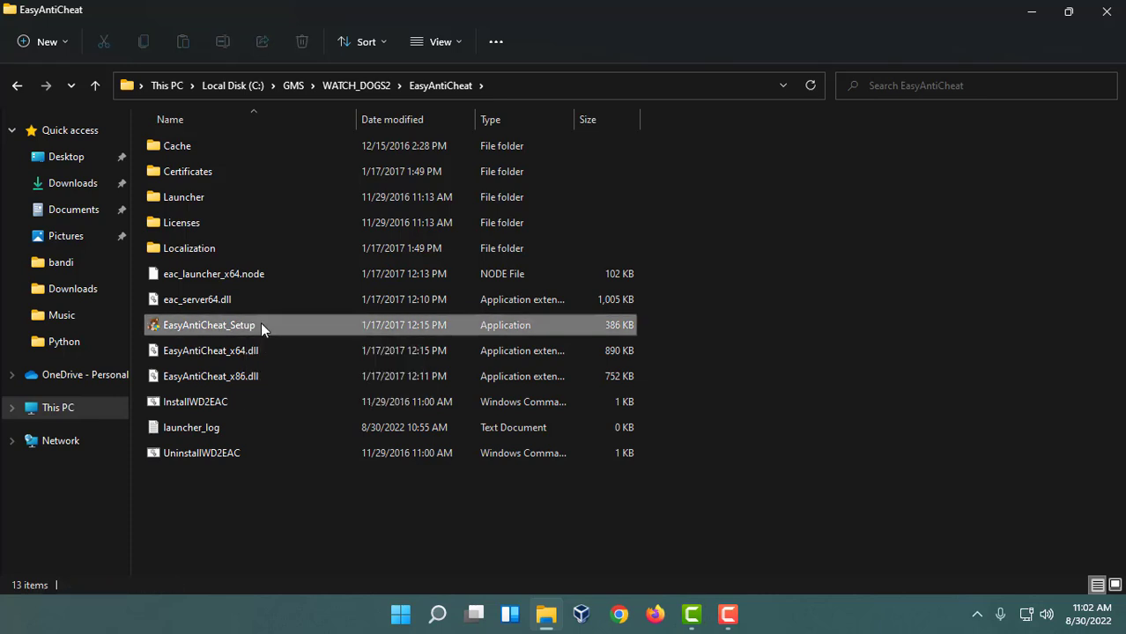
Pick Watch Dogs 2 from the game list, install the service, and finish the setup.
left_click(709, 351)
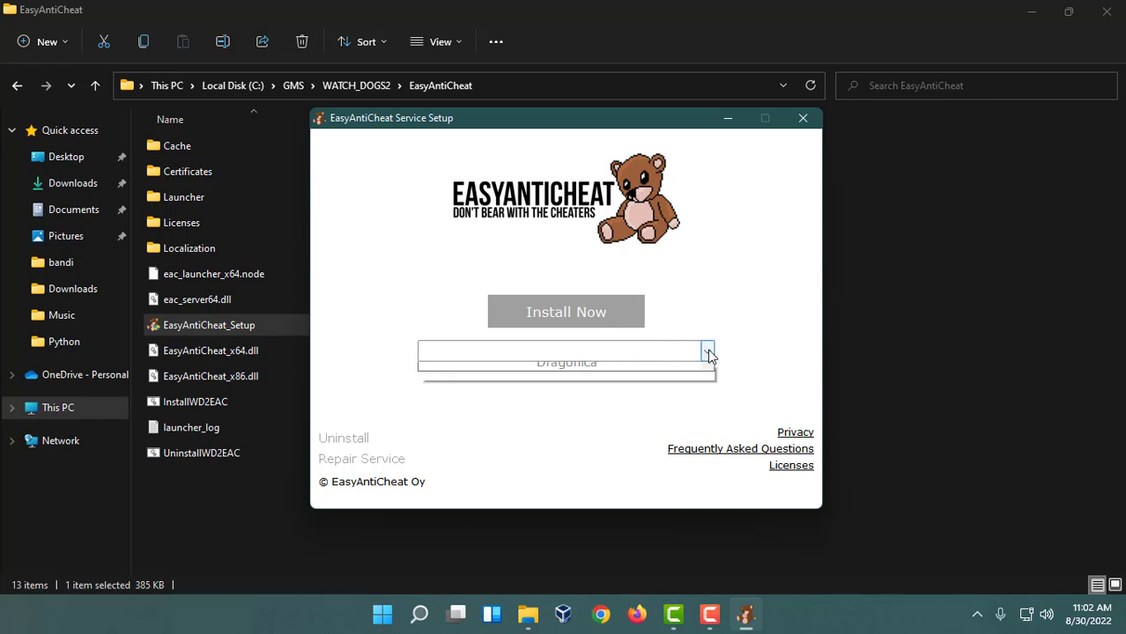
scroll(601, 394, "down", 4)
scroll(591, 405, "down", 1)
scroll(586, 410, "down", 1)
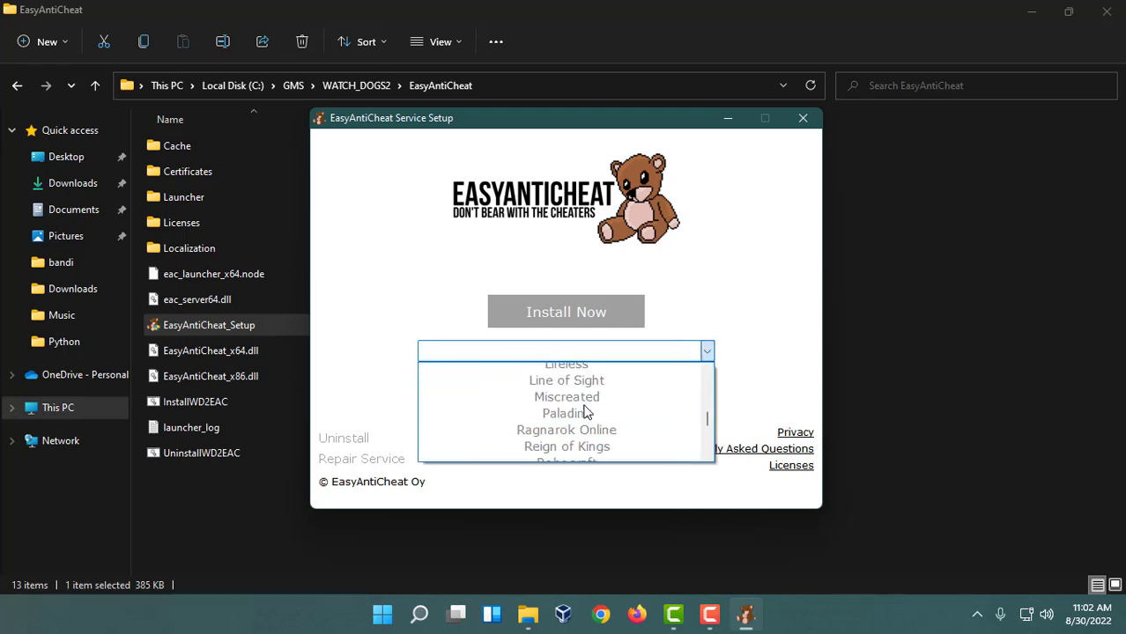
scroll(585, 411, "down", 2)
scroll(585, 411, "down", 3)
left_click(579, 416)
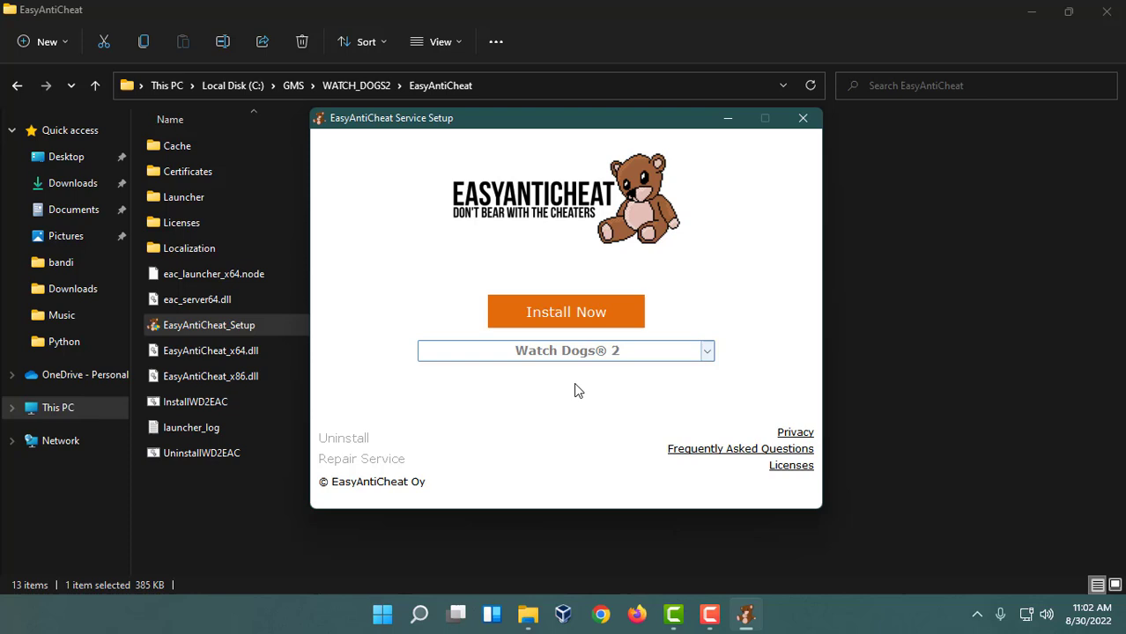
left_click(549, 314)
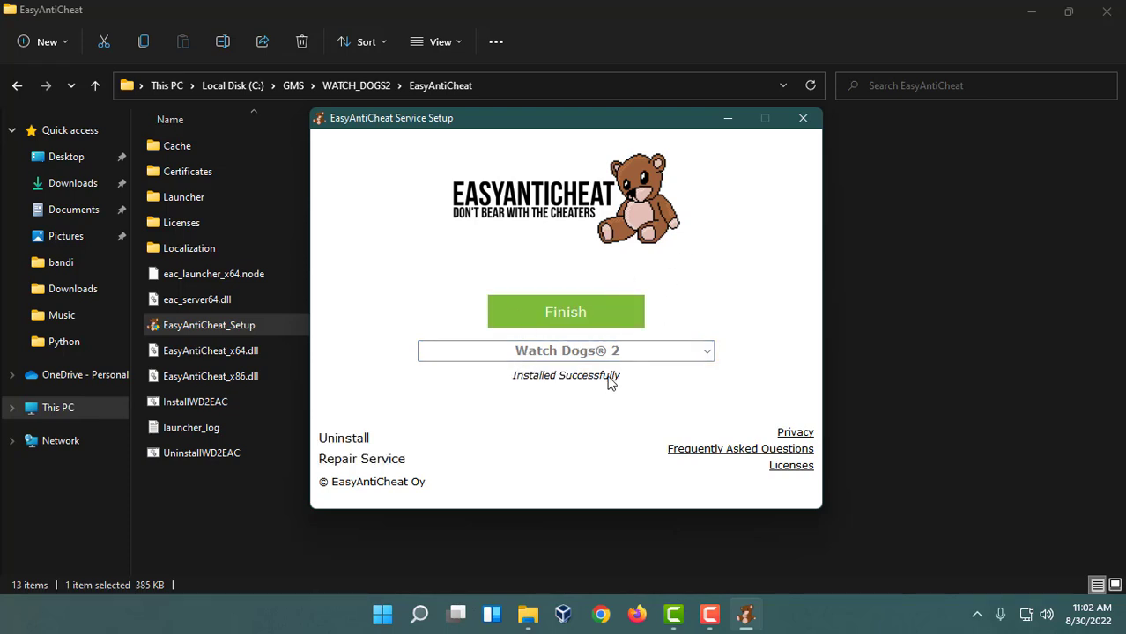
left_click(564, 315)
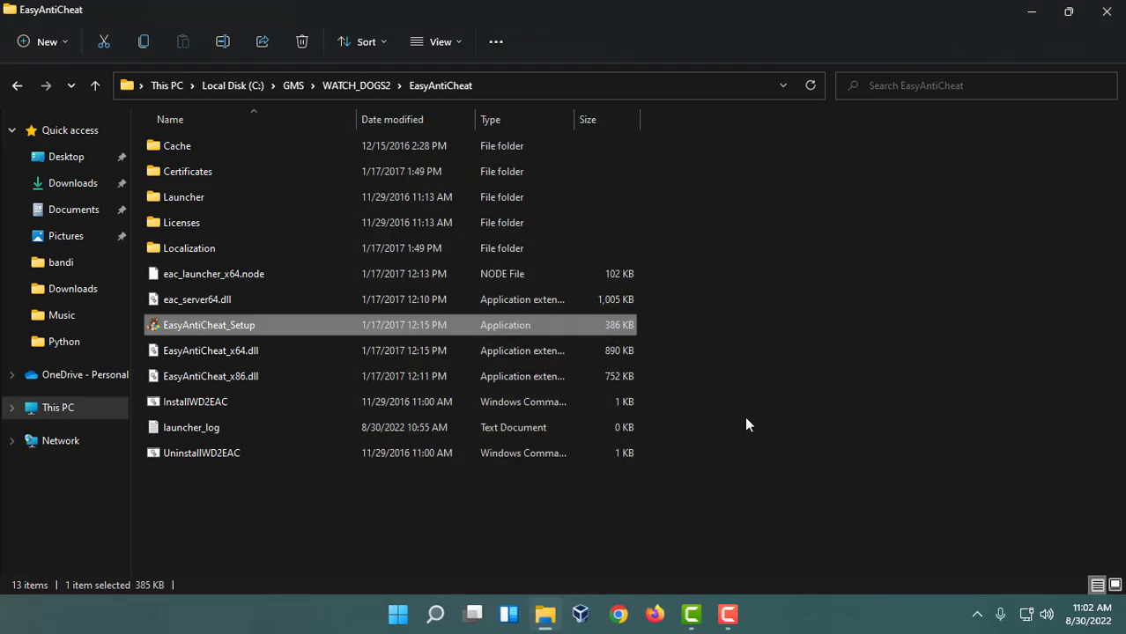
Go up to WATCH_DOGS2 and move the desktop WatchDogs2 icon into the top row.
left_click(95, 85)
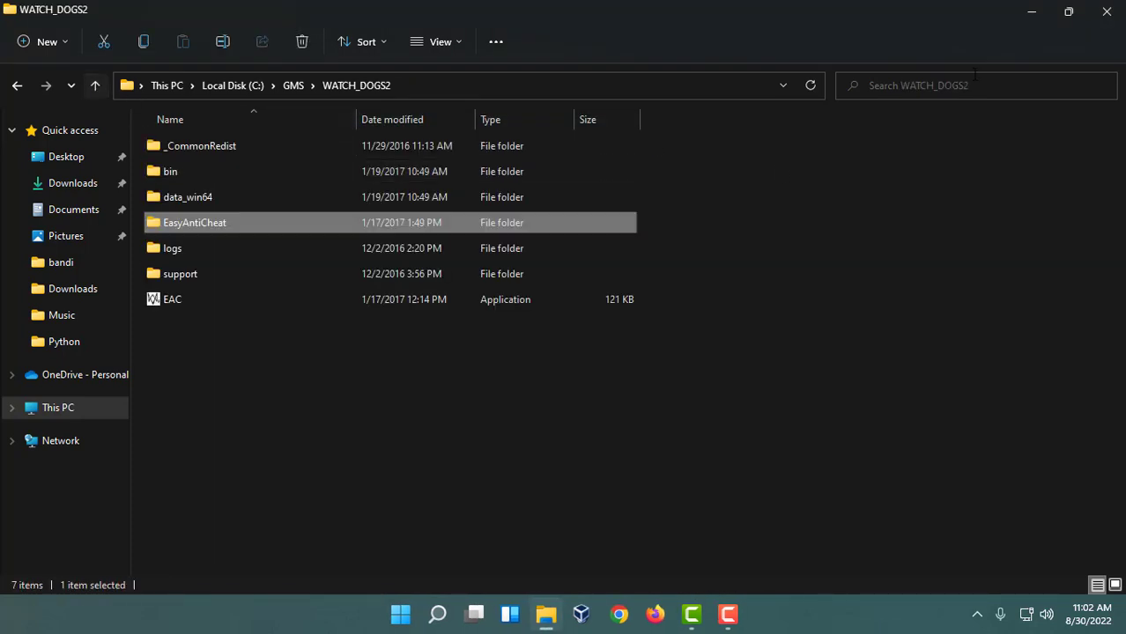
left_click(1029, 20)
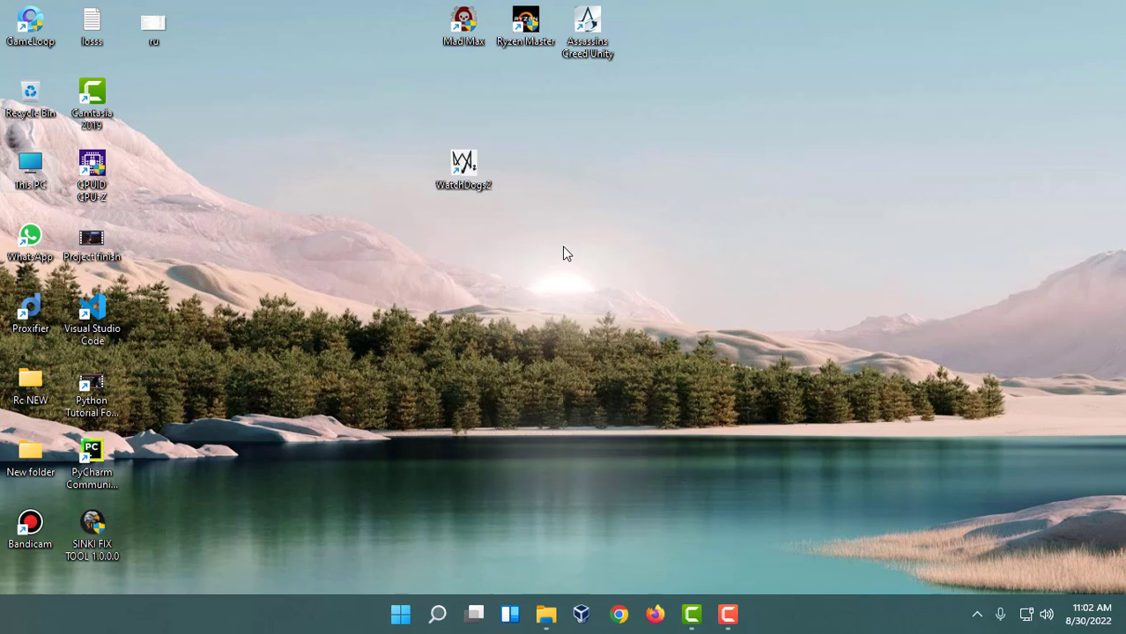
left_click_drag(372, 111, 561, 221)
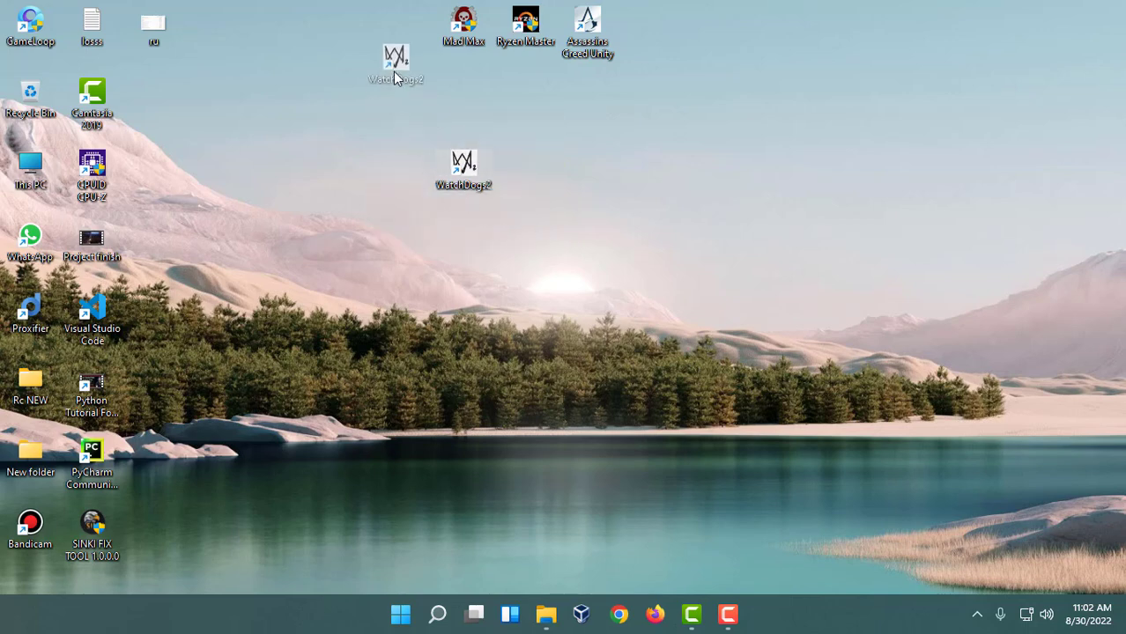
left_click_drag(394, 73, 396, 53)
left_click(546, 614)
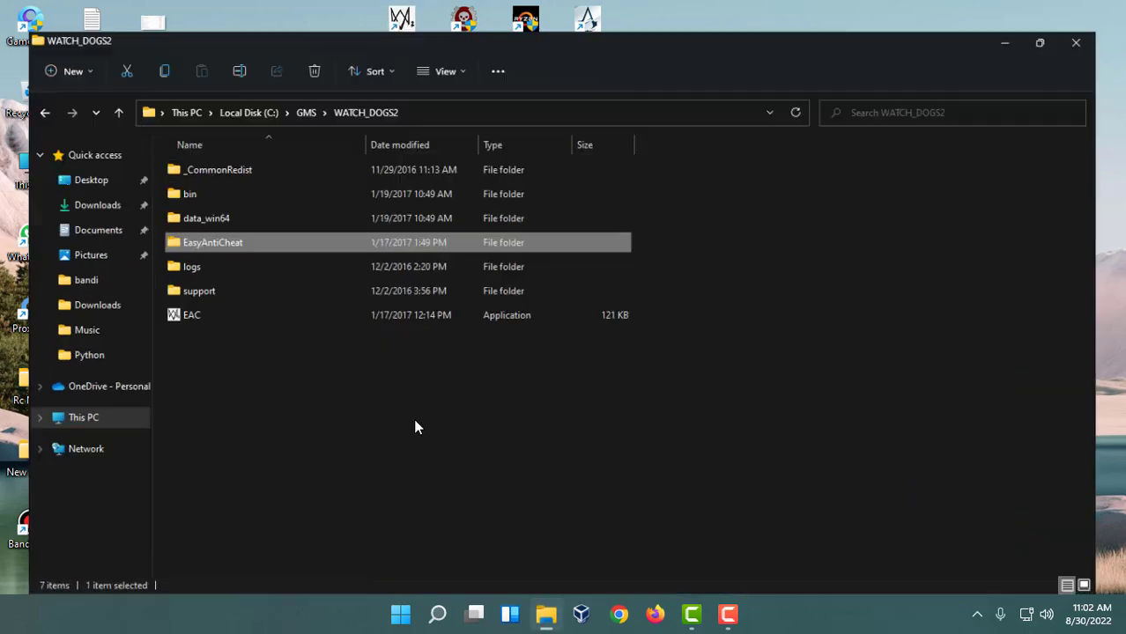
Send the WatchDogs2 application in bin to Desktop (create shortcut) and show the desktop.
double_click(198, 178)
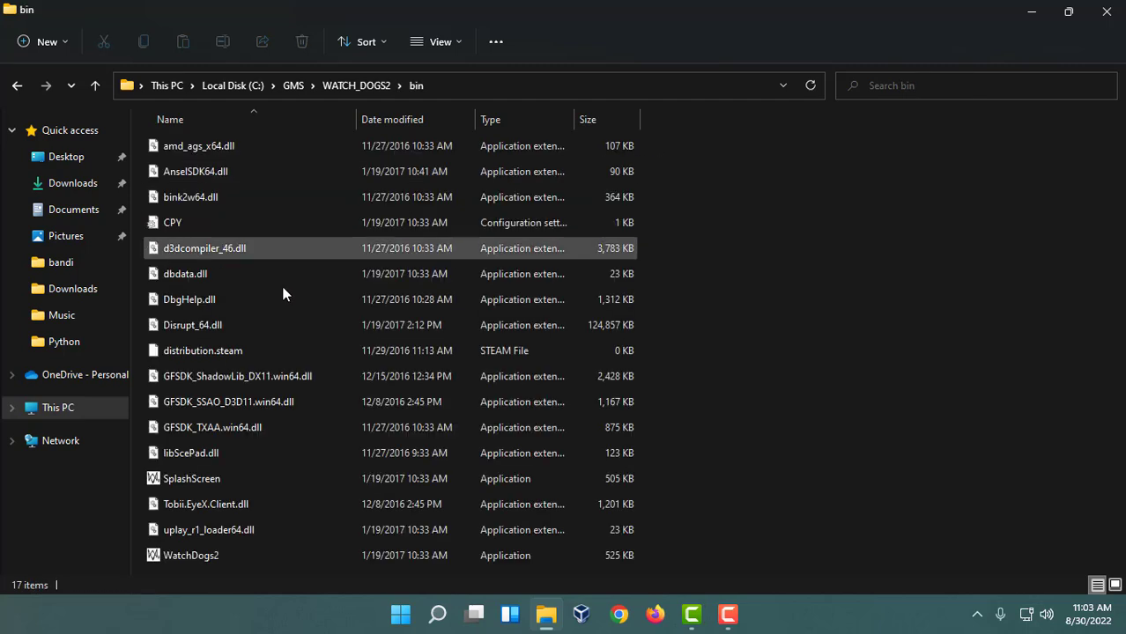
left_click(247, 555)
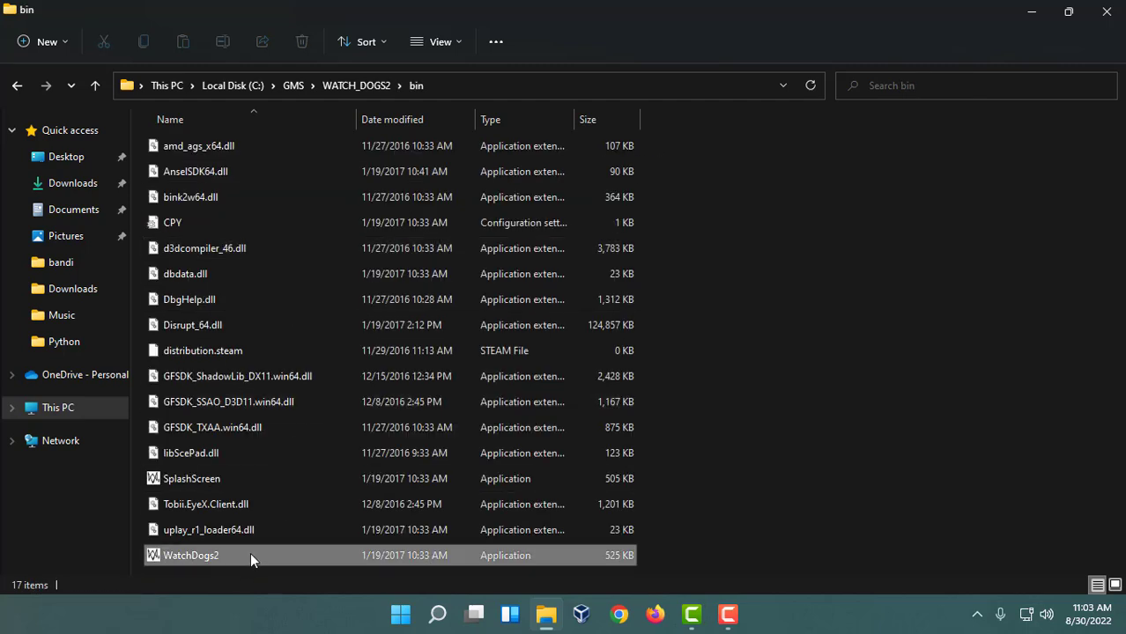
right_click(250, 553)
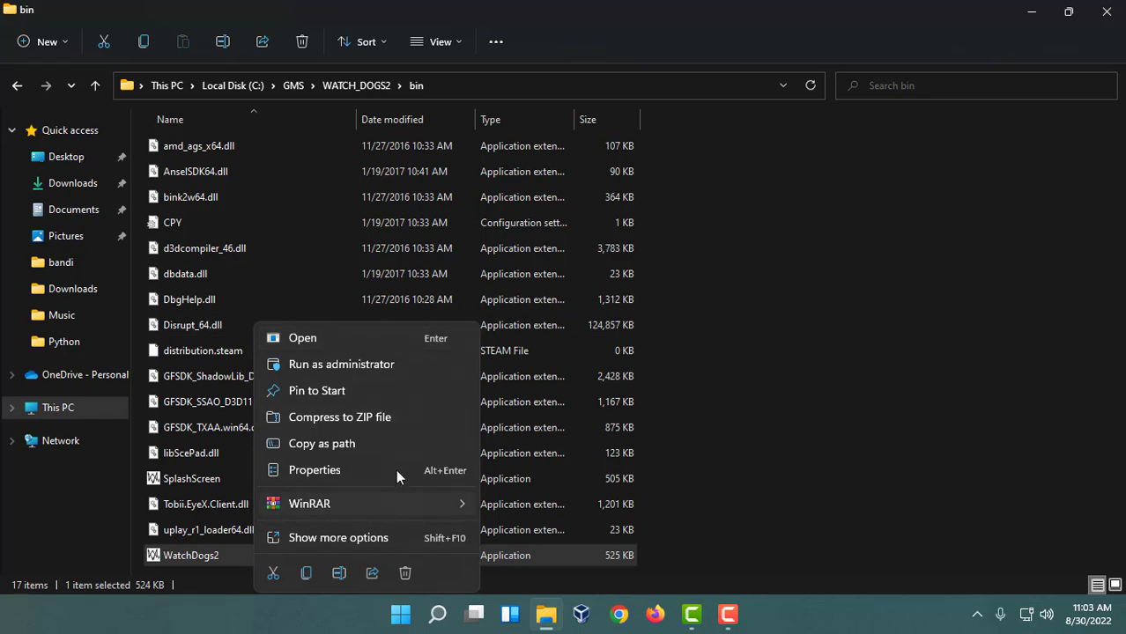
left_click(376, 540)
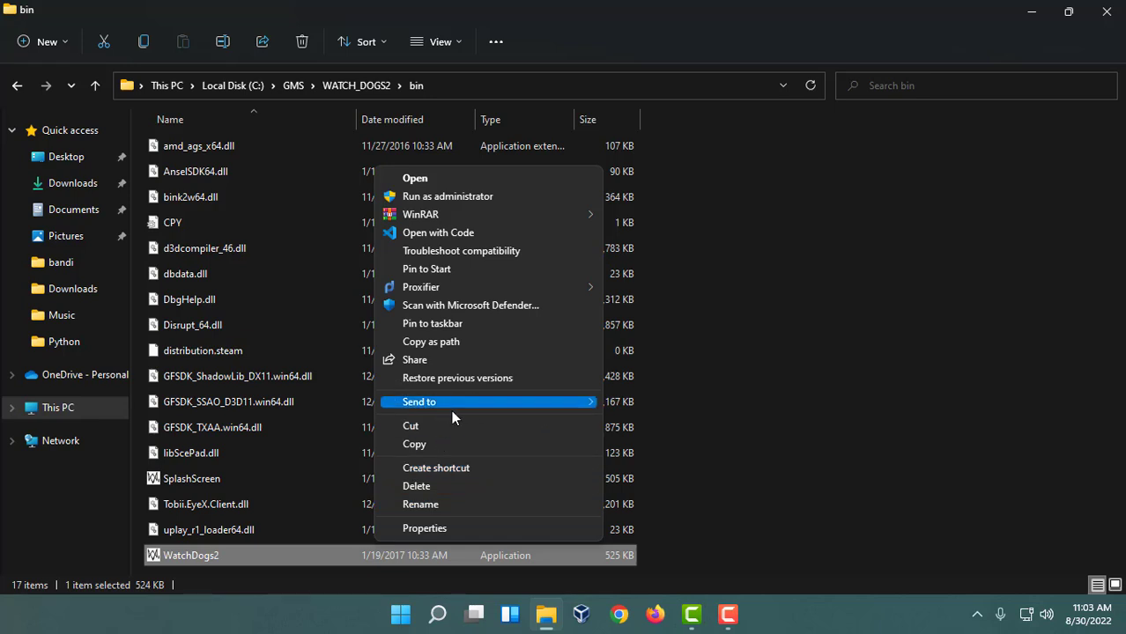
mouse_move(487, 402)
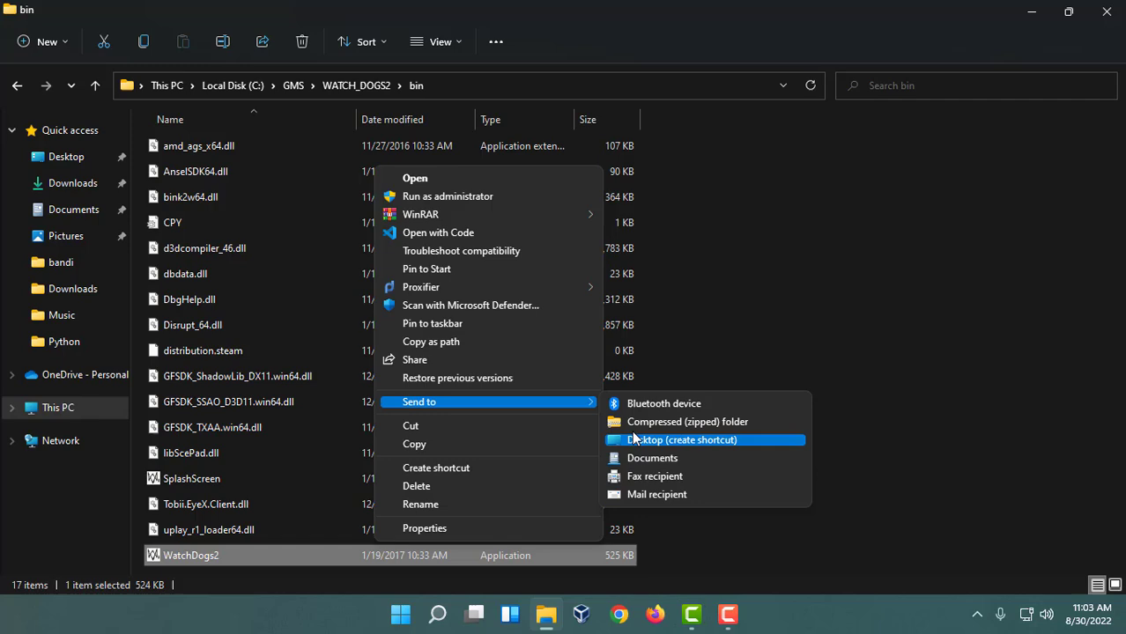
left_click(698, 439)
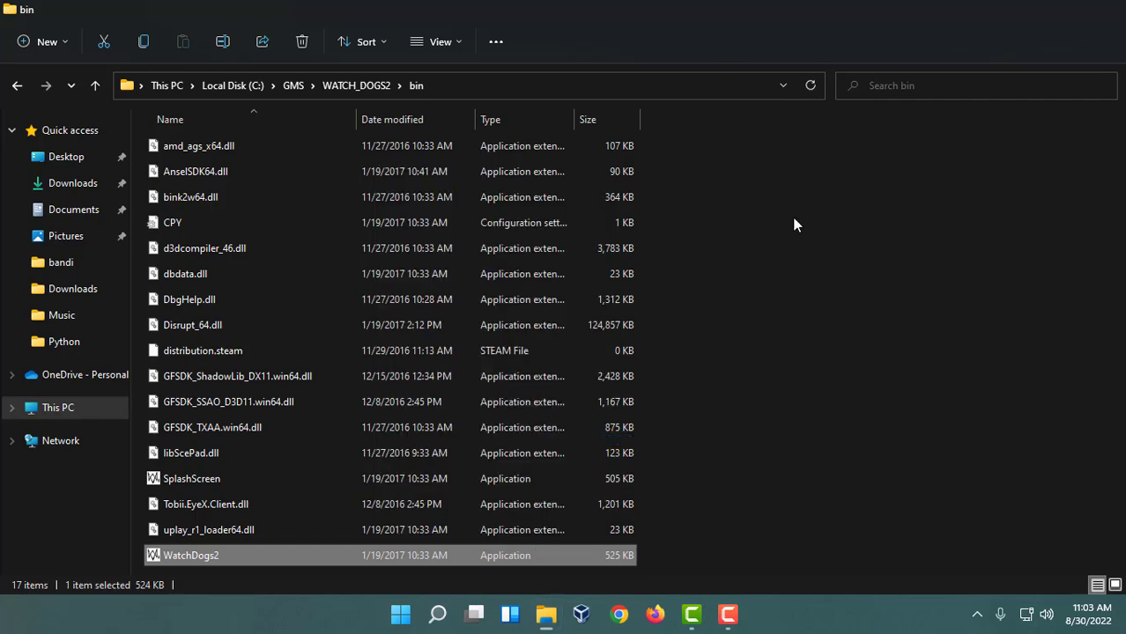
key("super+d")
Delete the extra 'WatchDogs2 - Shortcut' icon from the desktop.
left_click_drag(165, 102, 289, 50)
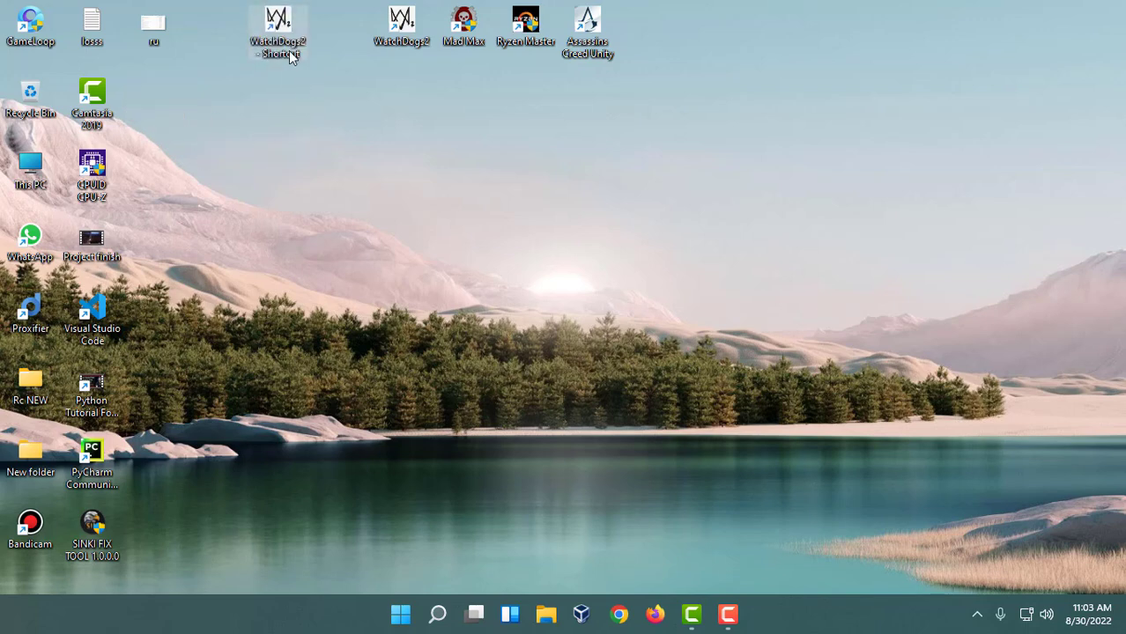
left_click(288, 50)
double_click(289, 55)
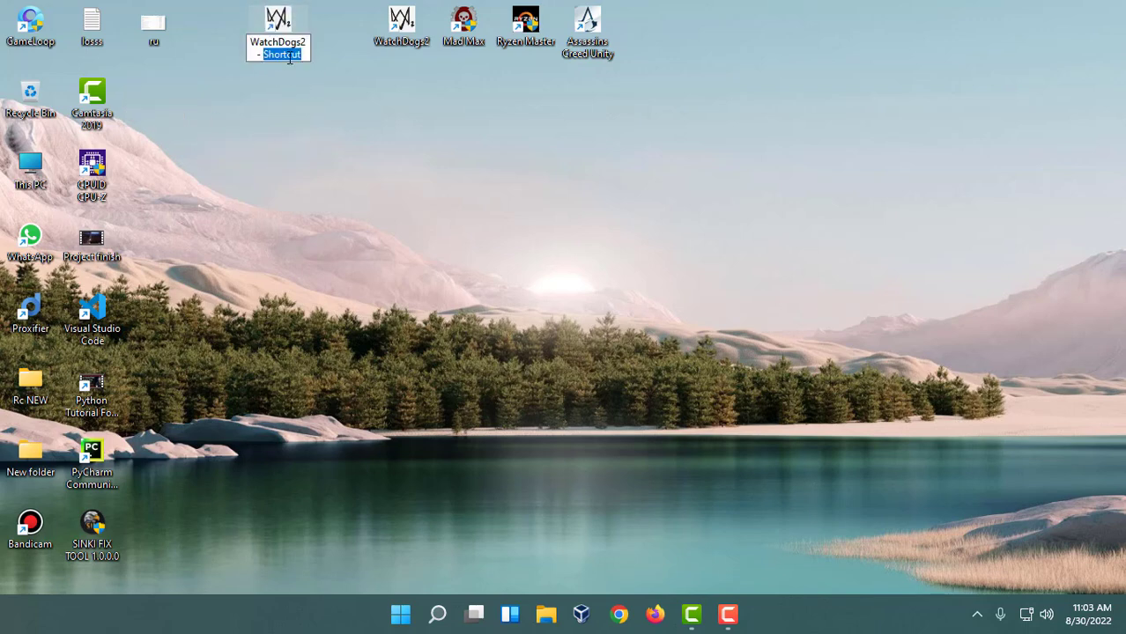
left_click(318, 45)
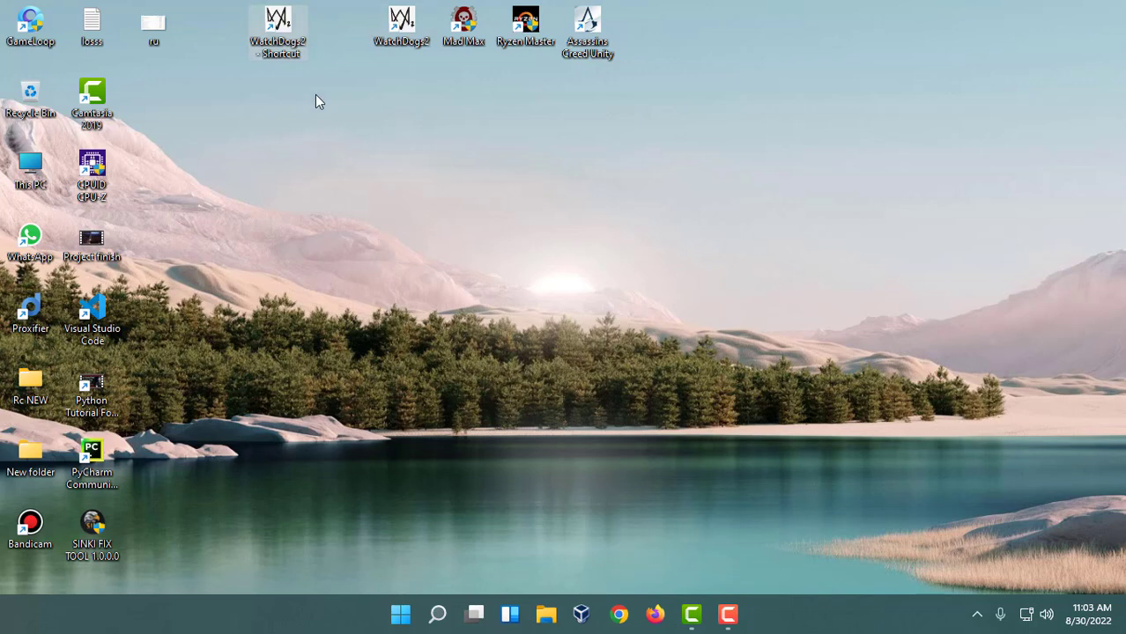
key("Delete")
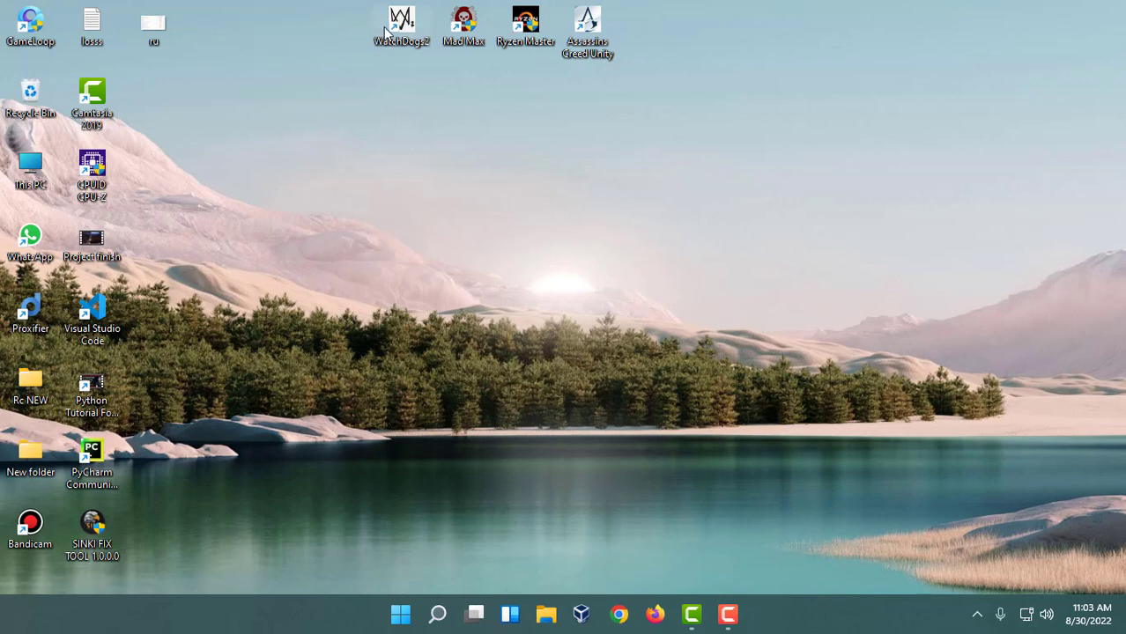
Move the WatchDogs2 shortcut toward the desktop centre and open its full context menu.
right_click(399, 29)
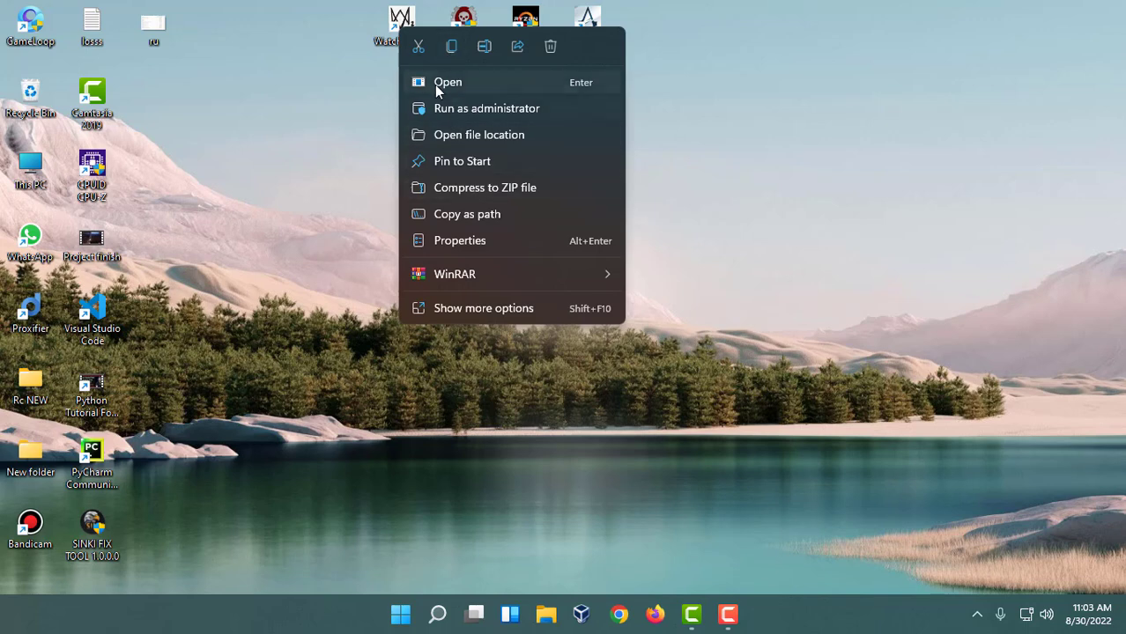
left_click(380, 123)
mouse_move(401, 22)
left_mouse_down()
mouse_move(408, 241)
mouse_move(592, 269)
left_mouse_up()
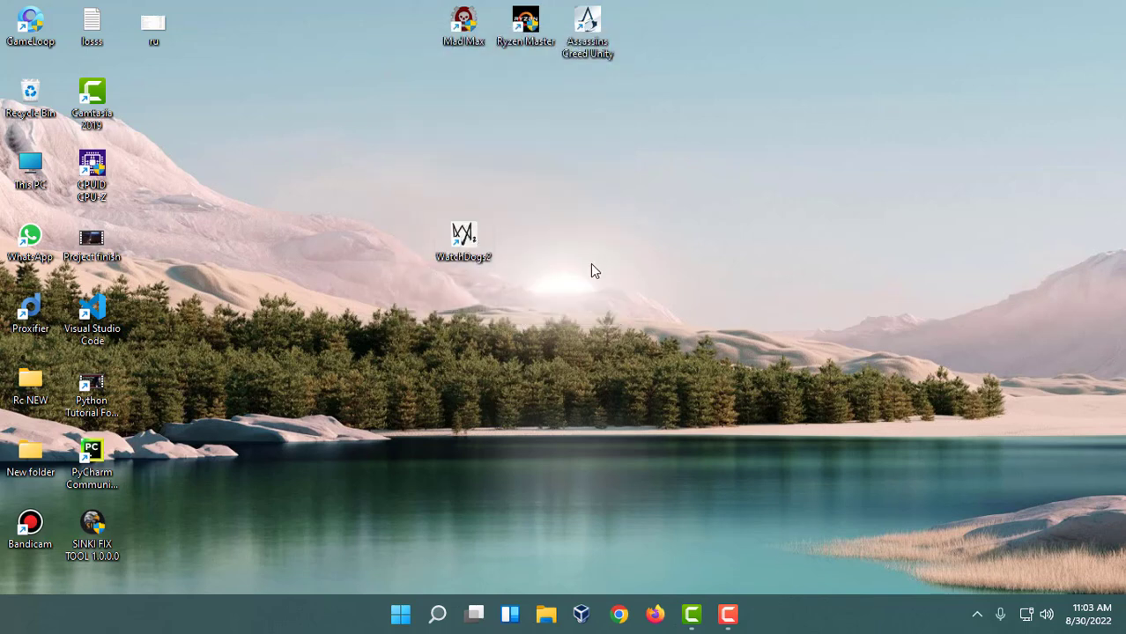
right_click(473, 233)
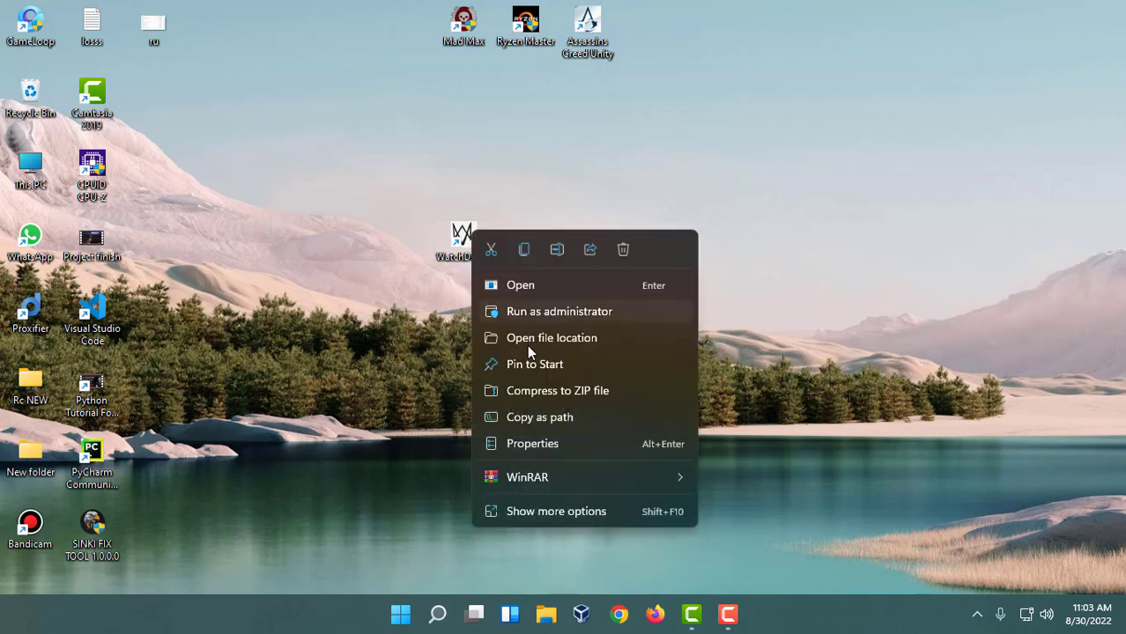
left_click(565, 517)
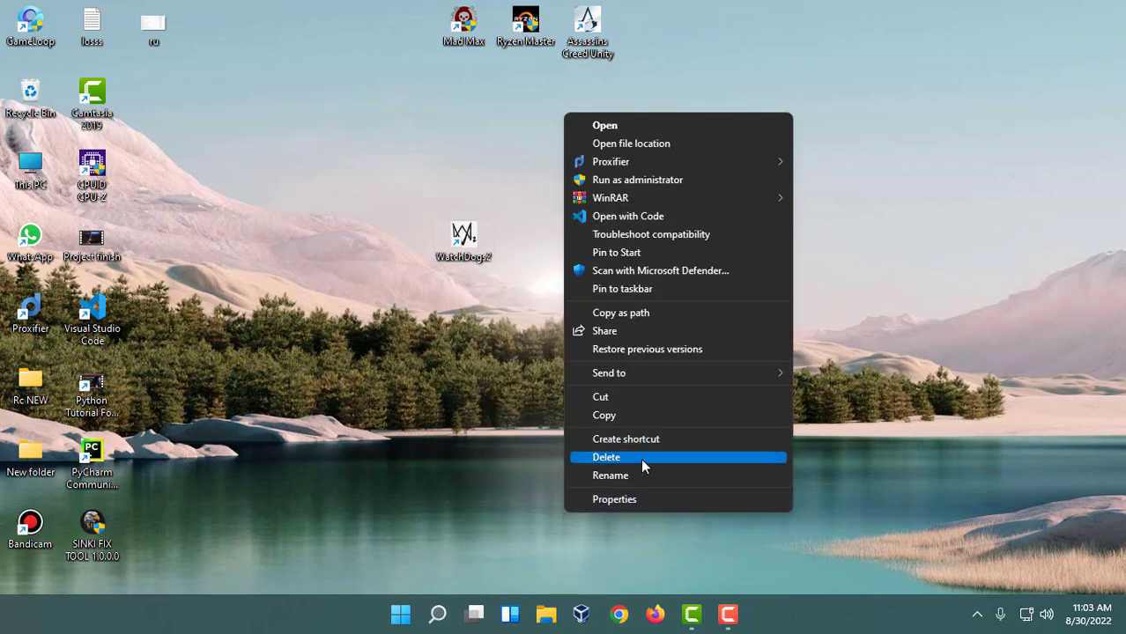
Open the shortcut's Properties and append -eac_launcher to the end of its Target.
left_click(612, 498)
left_click_drag(629, 129, 575, 125)
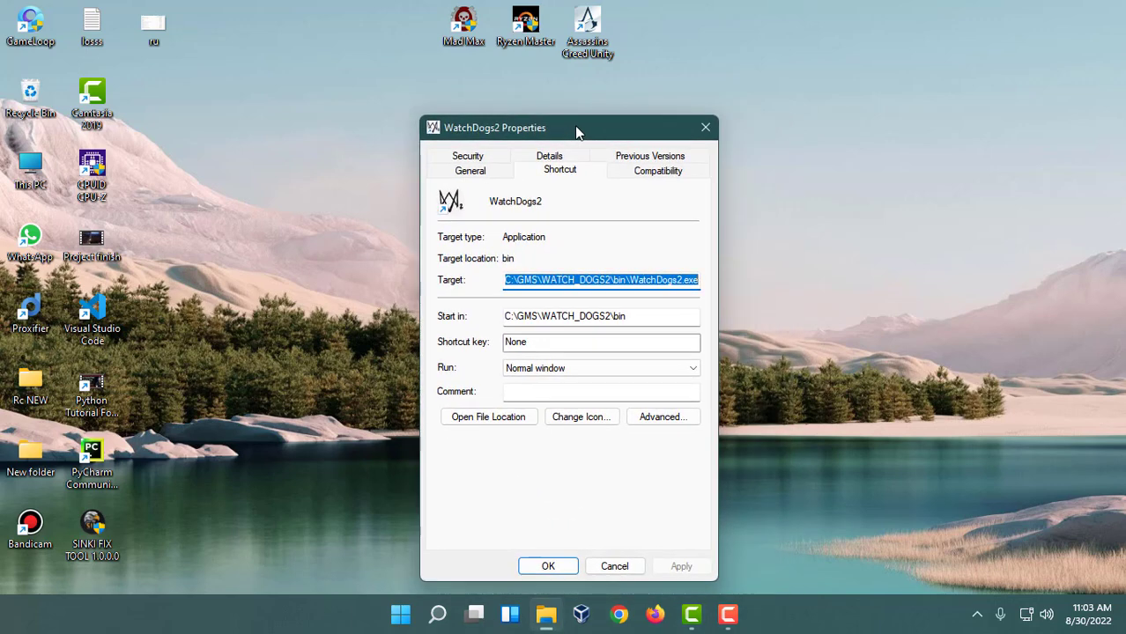
left_click(554, 175)
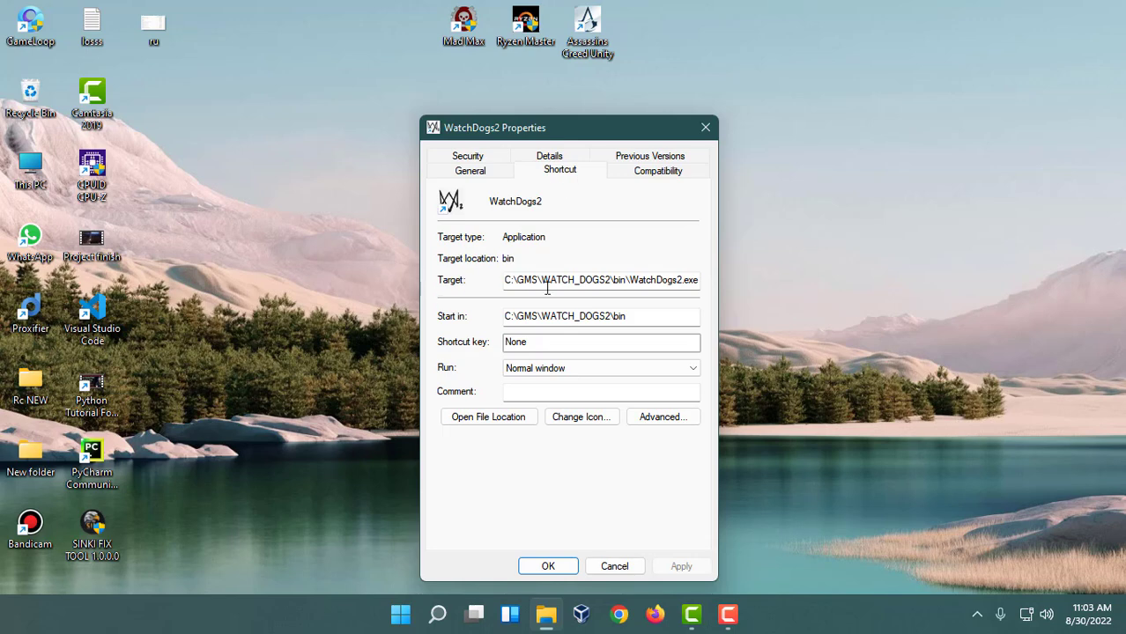
left_click(700, 280)
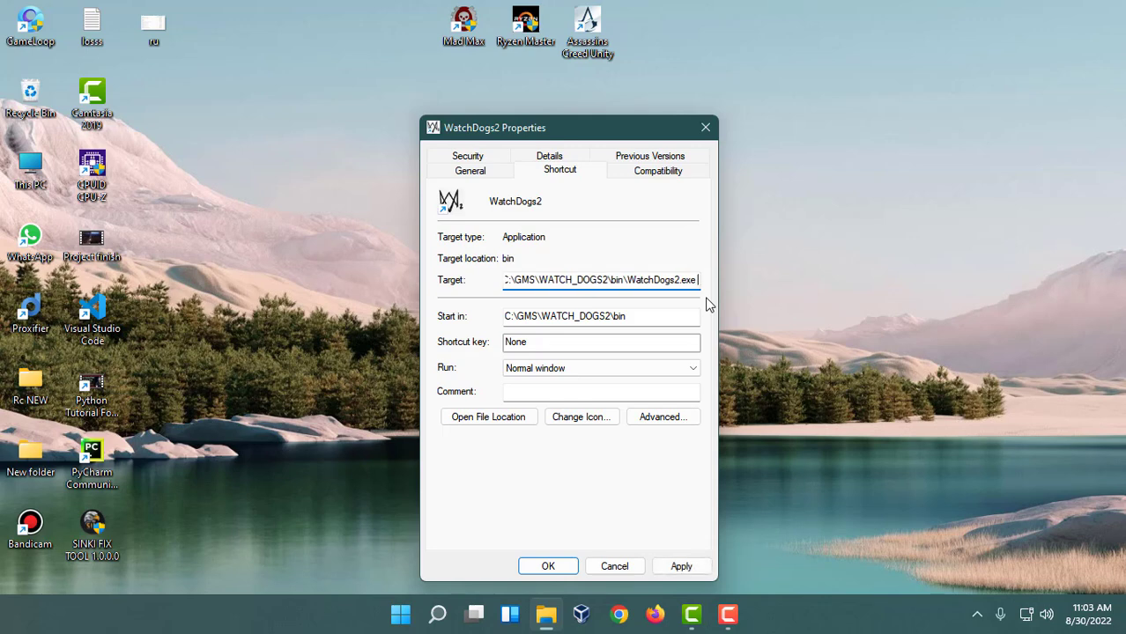
type("-e")
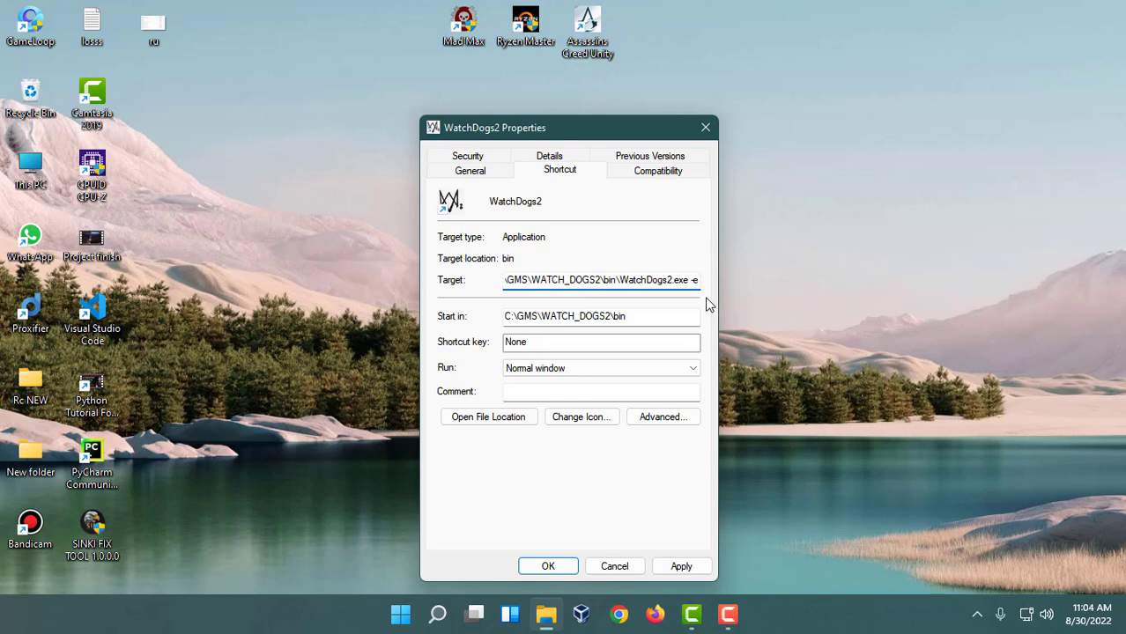
type("ac")
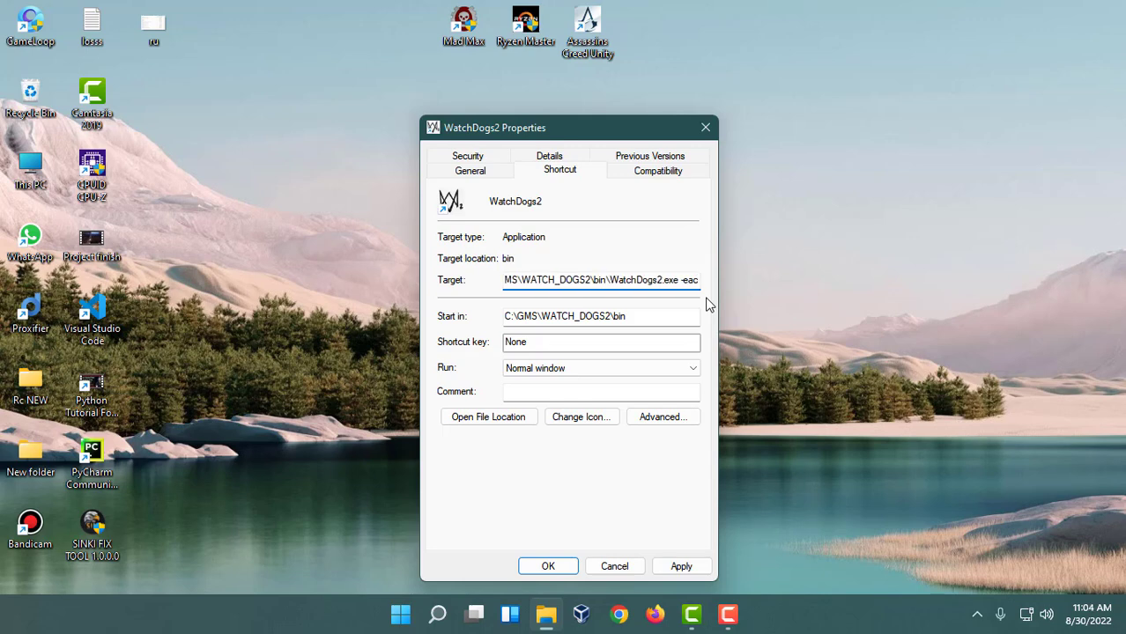
type("_l")
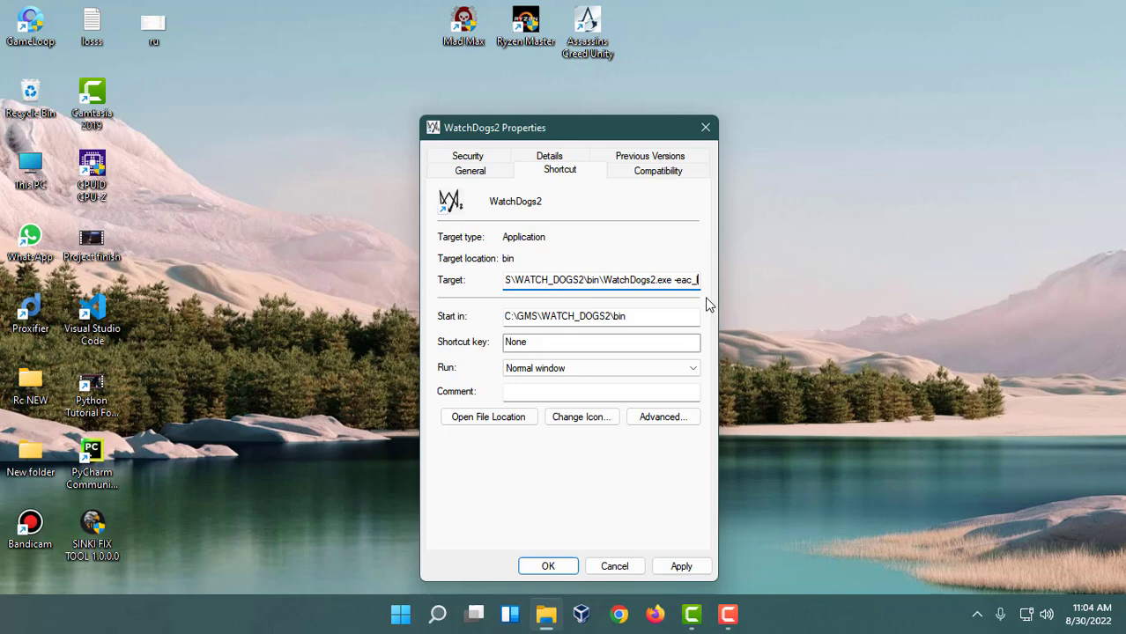
type("auncher")
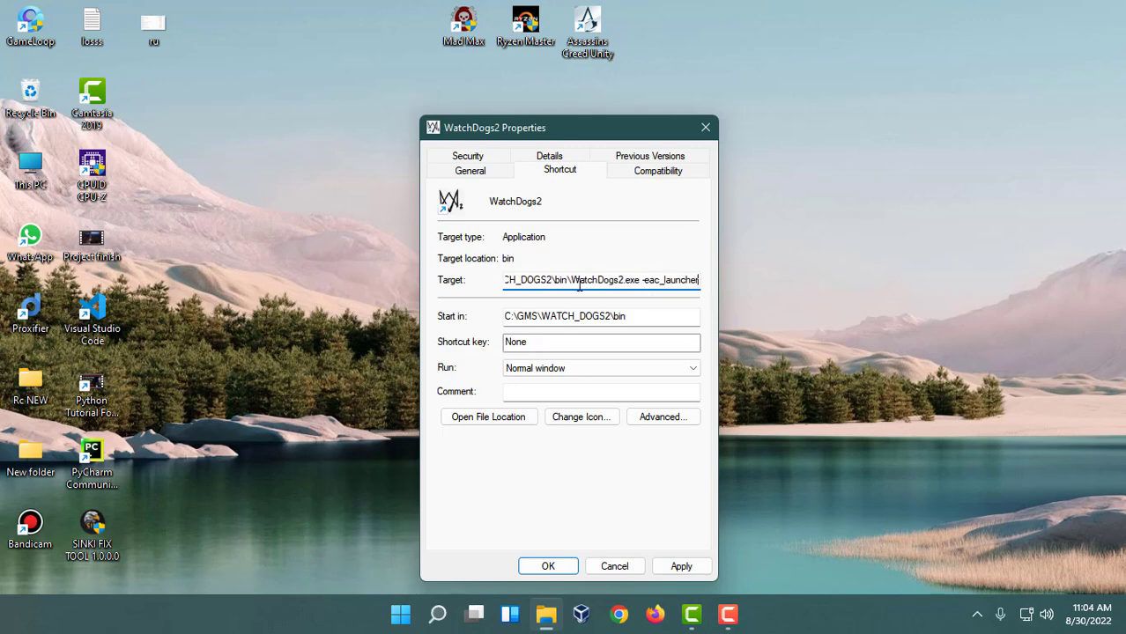
Check the added -eac_launcher argument, then apply and confirm the Target change.
left_click(640, 280)
left_click_drag(699, 280, 642, 279)
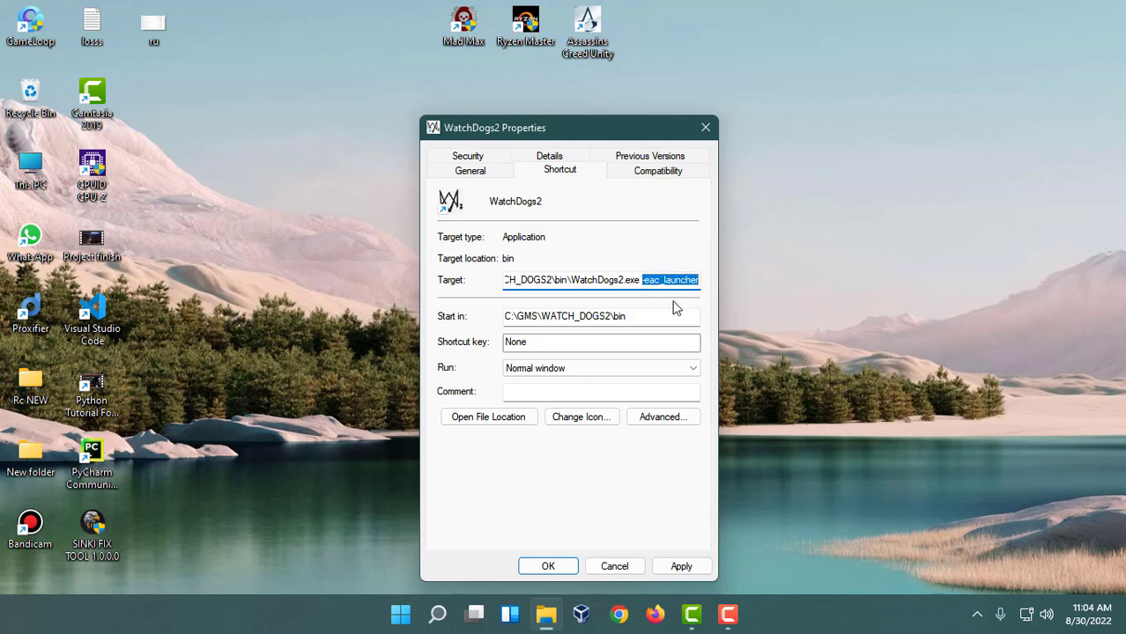
left_click(696, 567)
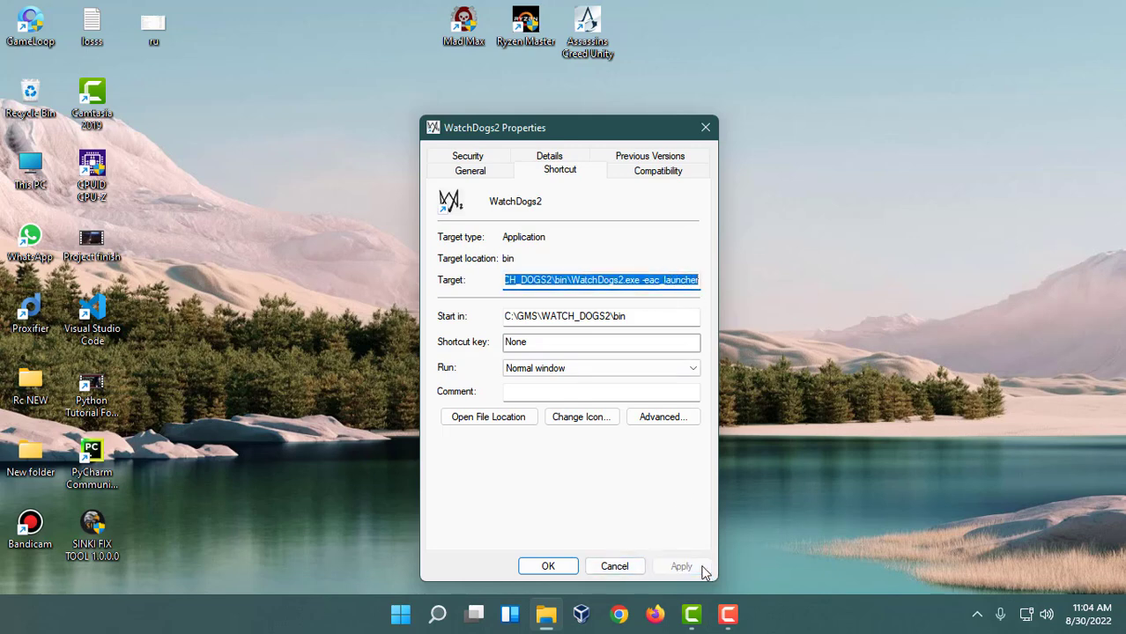
left_click(550, 569)
Refresh the desktop and launch Watch Dogs 2 from the edited WatchDogs2 shortcut.
right_click(588, 213)
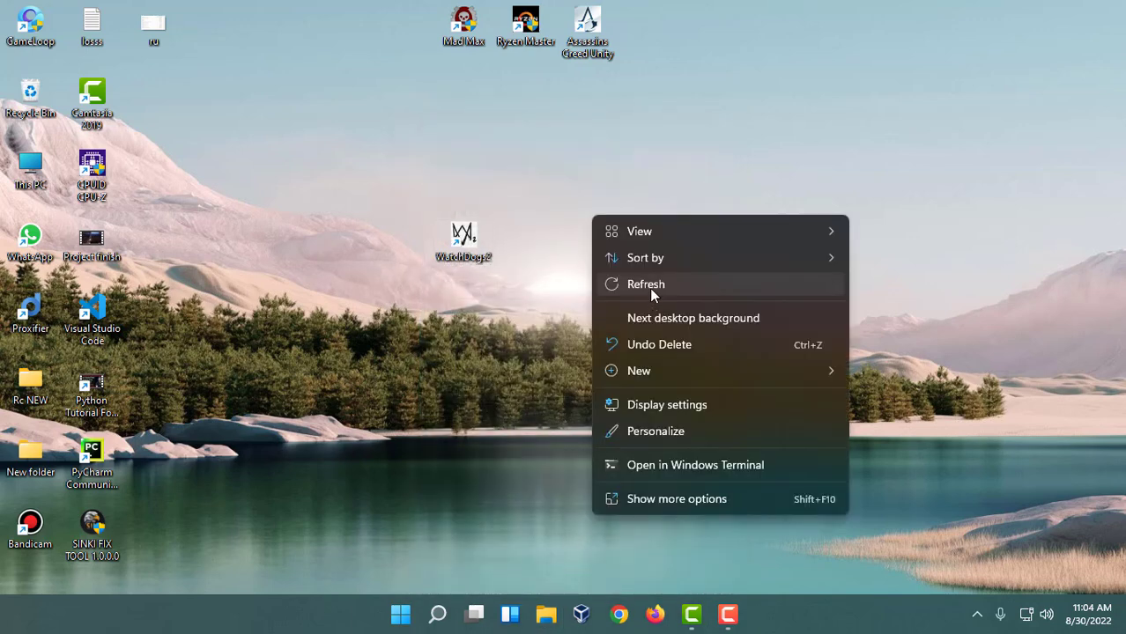
left_click(649, 287)
left_click_drag(526, 286, 421, 215)
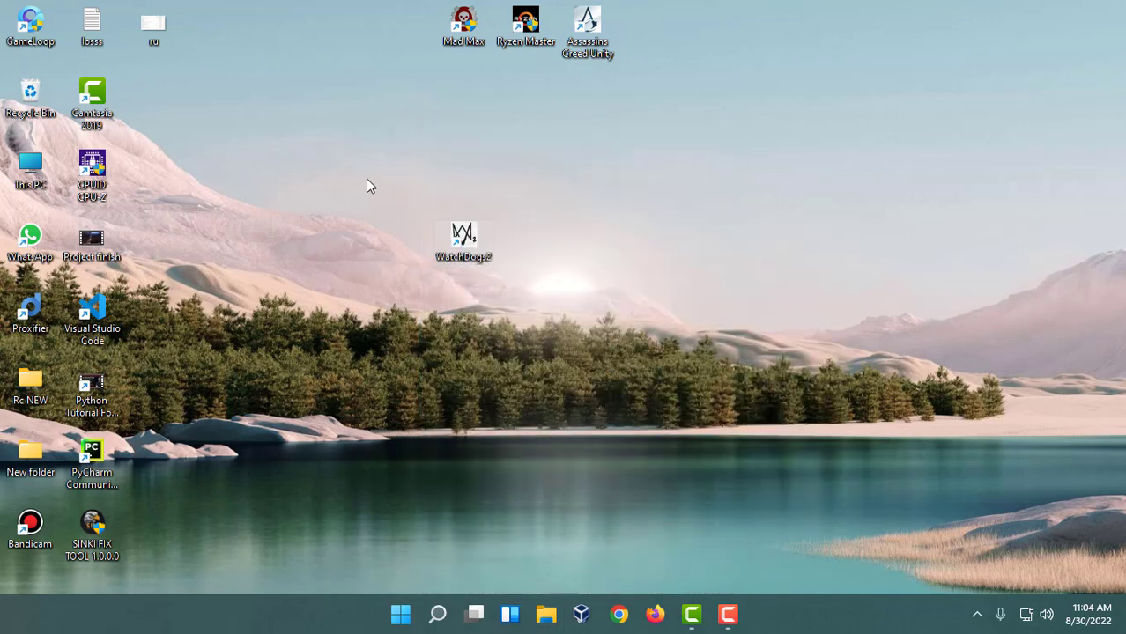
left_click_drag(369, 185, 499, 261)
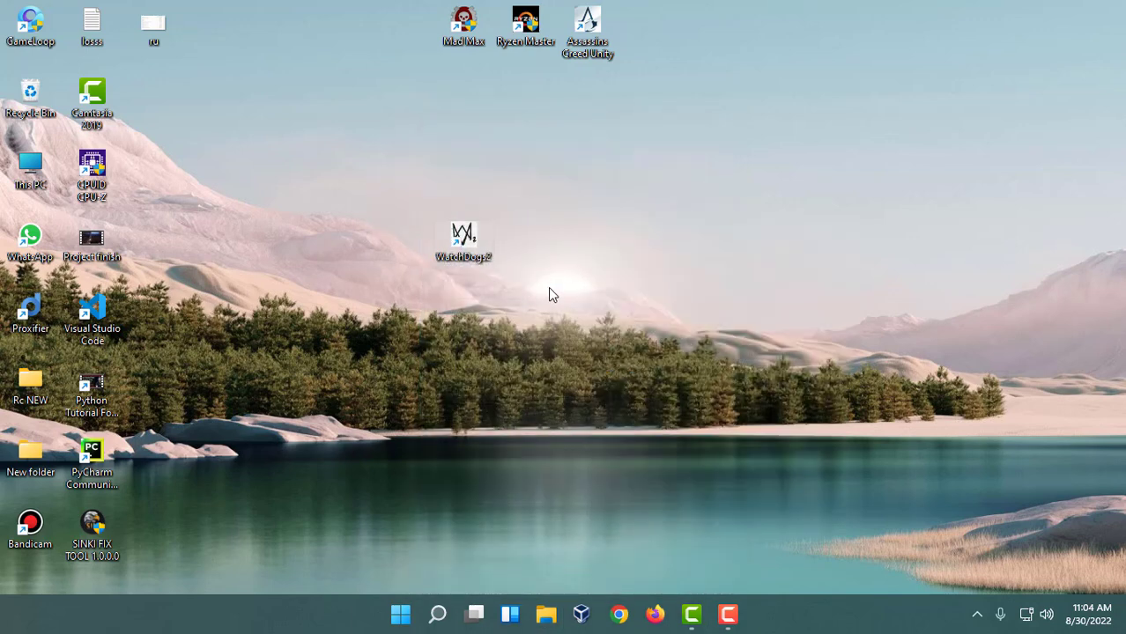
double_click(466, 243)
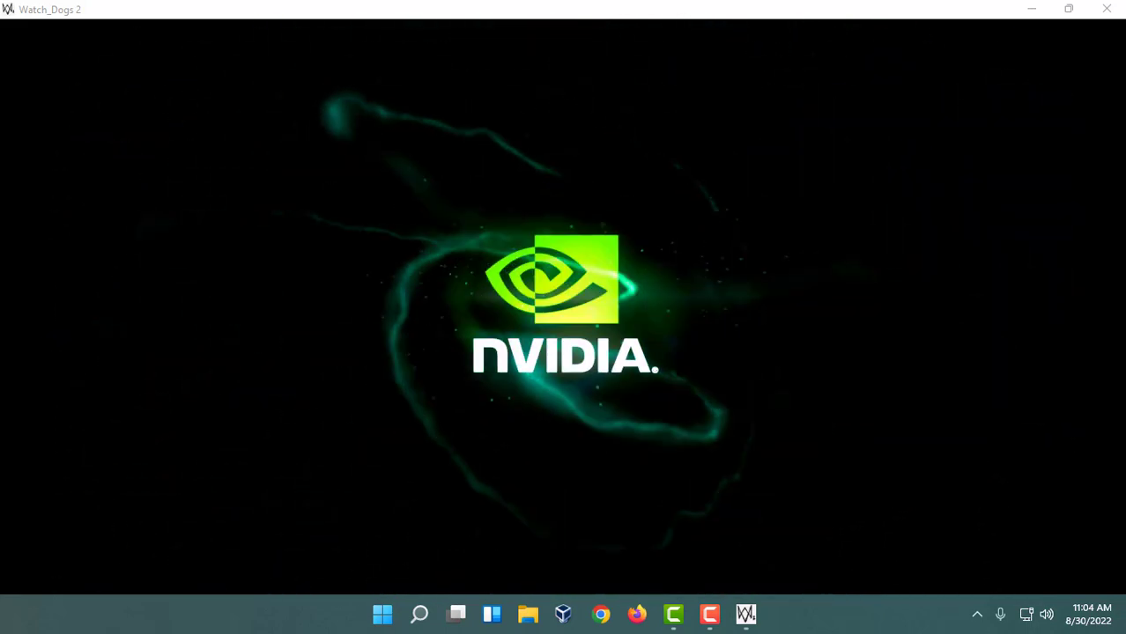
Close Watch Dogs 2 via its taskbar Close all windows, then move the shortcut to the top row.
key("alt+F4")
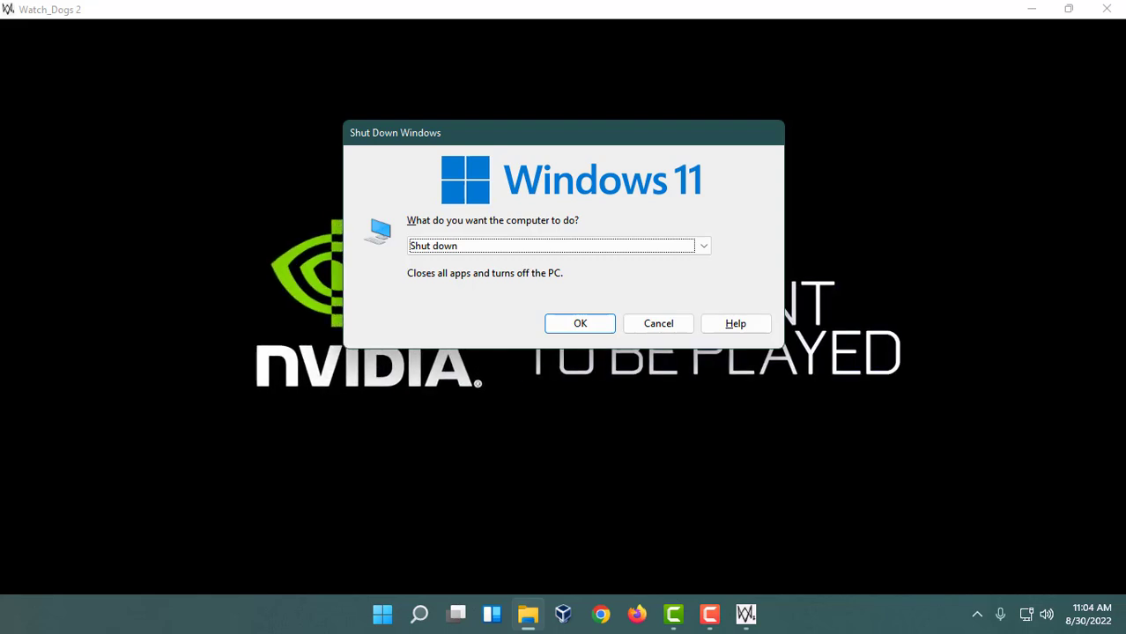
key("Escape")
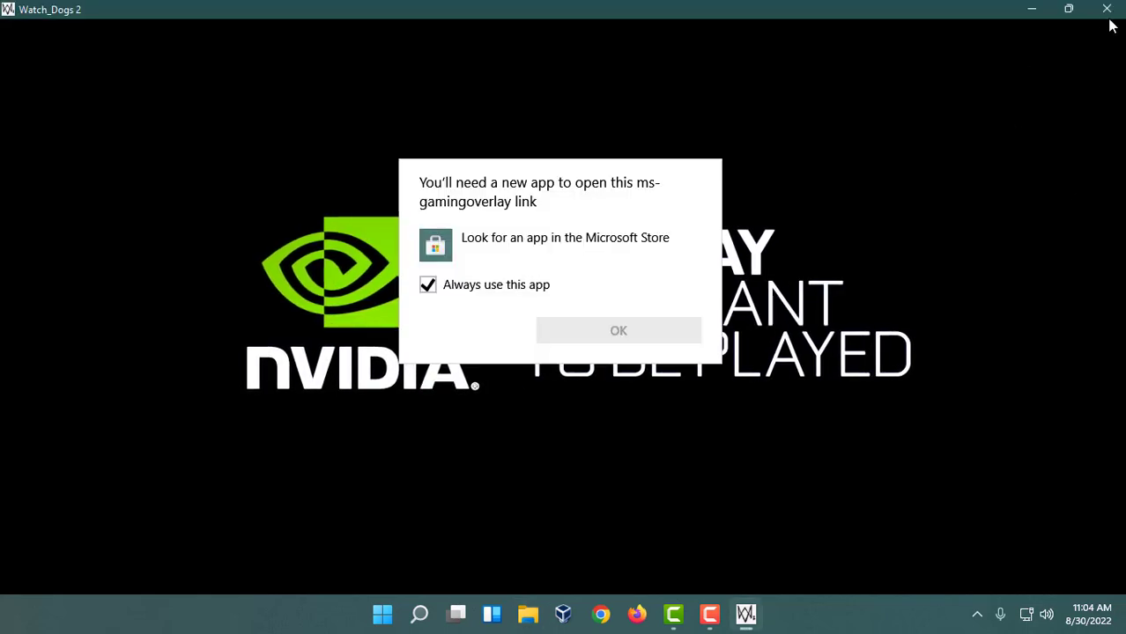
left_click(745, 617)
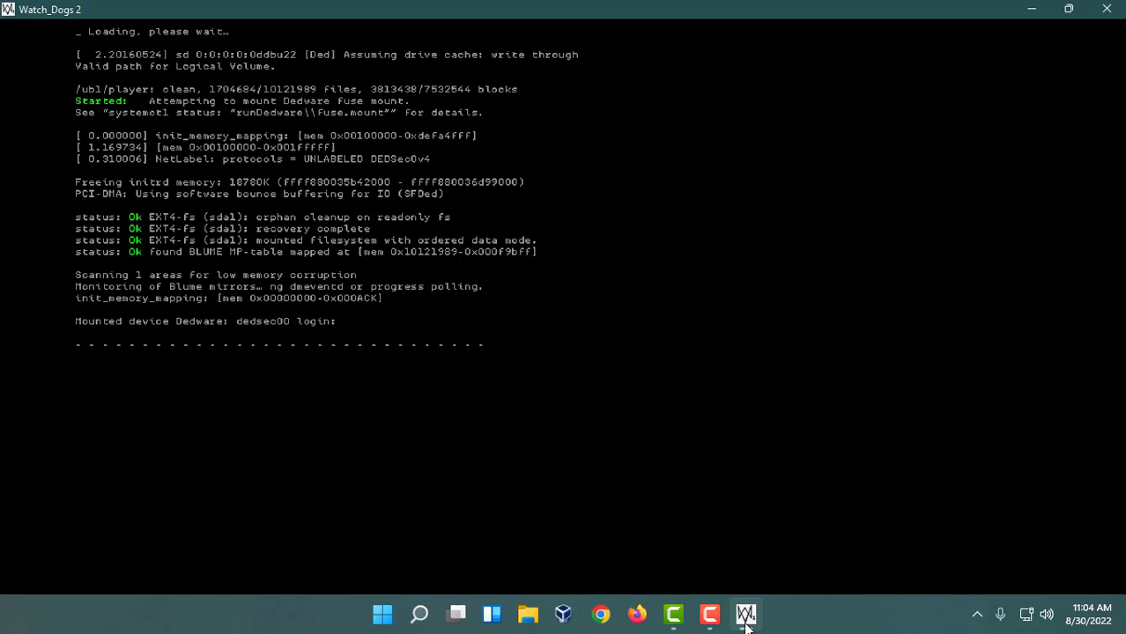
right_click(747, 616)
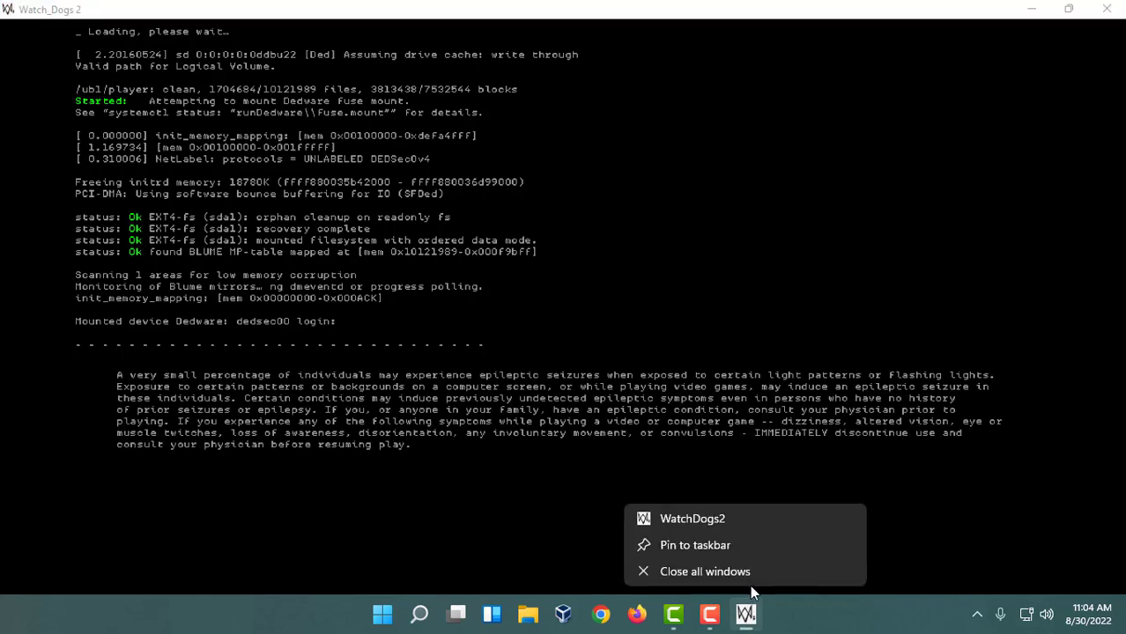
left_click(700, 571)
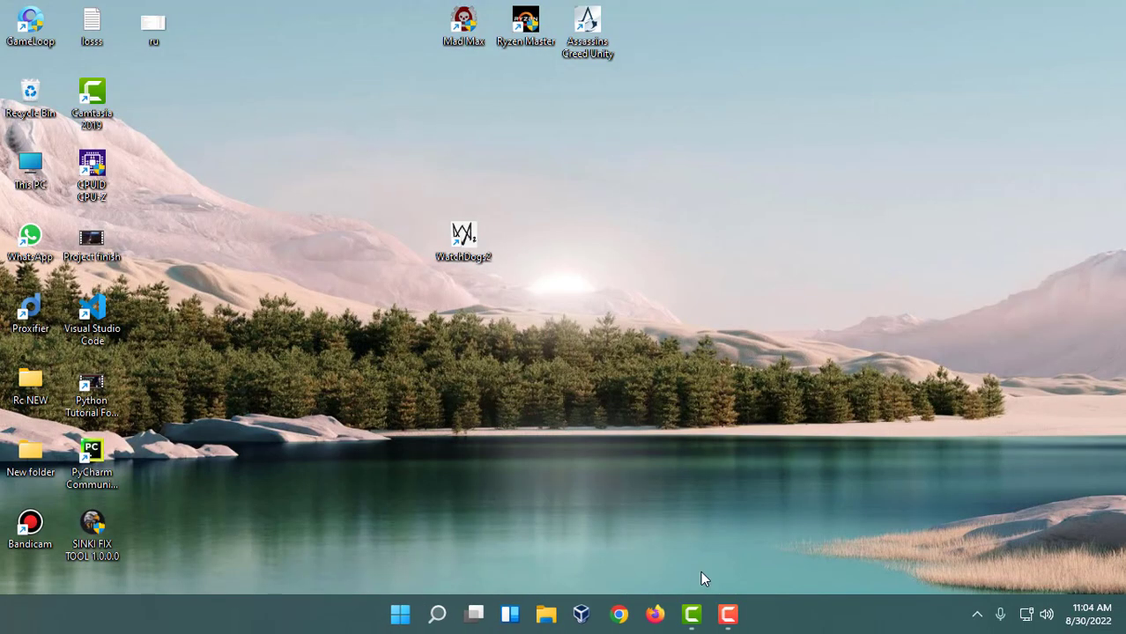
left_click_drag(463, 236, 401, 26)
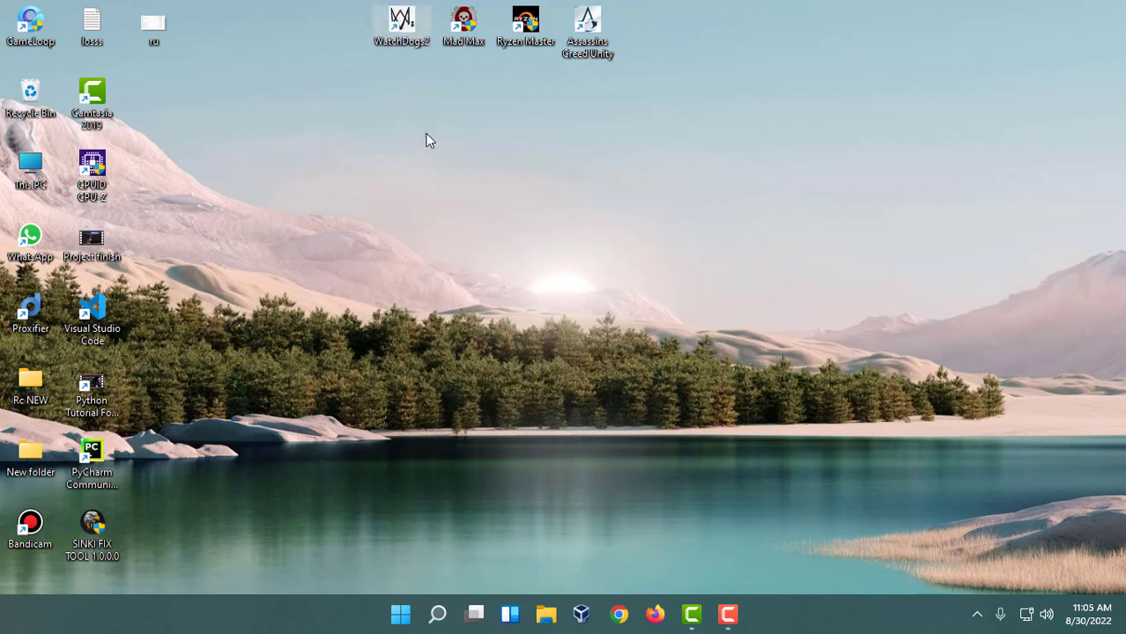
Drag the WatchDogs2 shortcut down to sit just below the top row of desktop icons.
left_click(676, 345)
left_click_drag(418, 40, 415, 104)
mouse_move(513, 223)
left_mouse_down()
mouse_move(354, 70)
mouse_move(473, 151)
left_mouse_up()
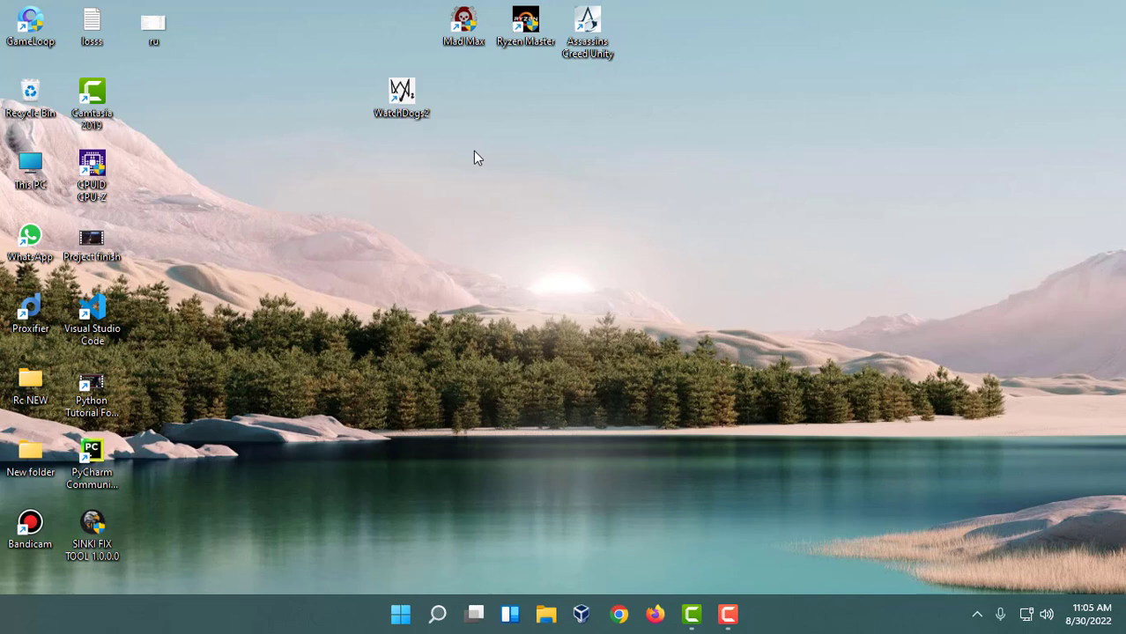
left_click_drag(471, 175, 356, 68)
Open Task Manager's Details tab listing each process's PID, status and user, with the window moved right.
key("ctrl+shift+Escape")
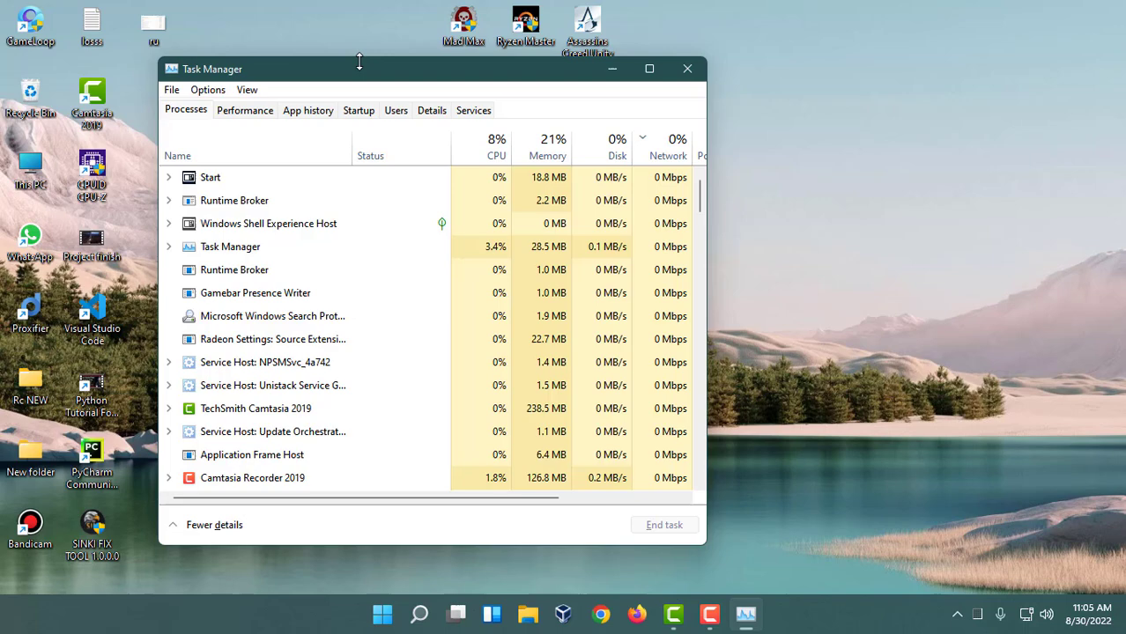
left_click_drag(366, 72, 381, 78)
left_click(457, 119)
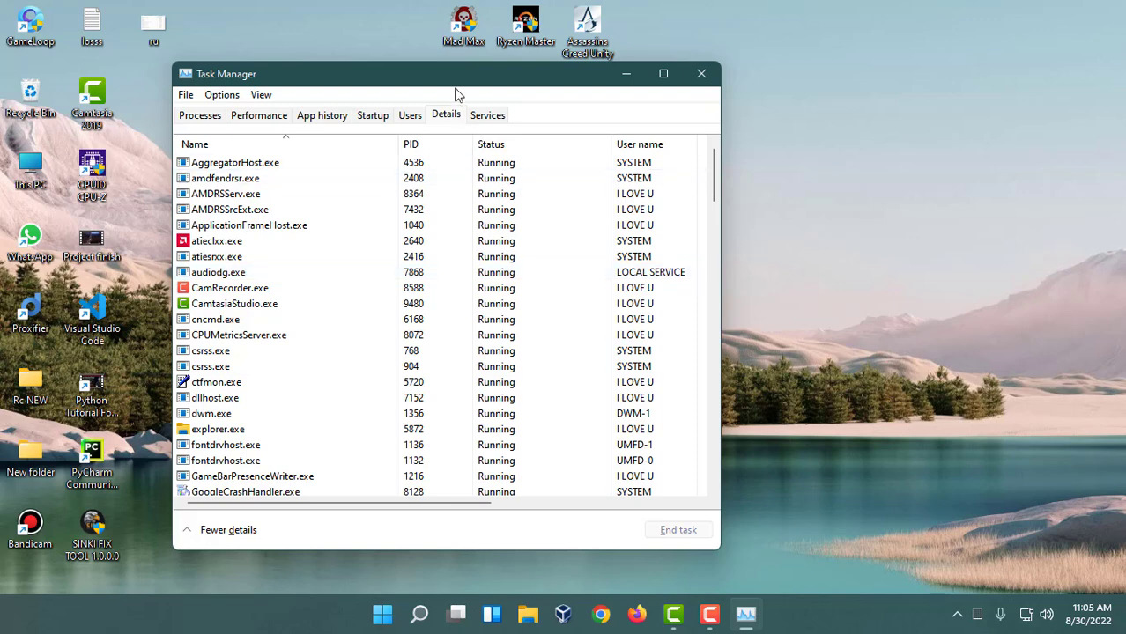
left_click_drag(456, 91, 507, 108)
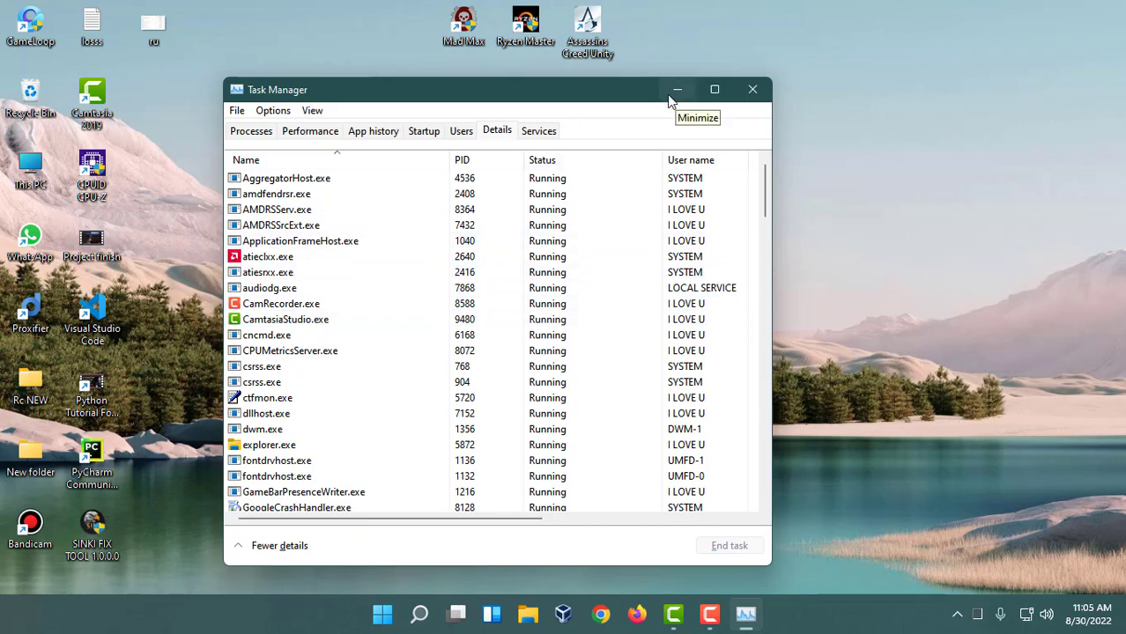
mouse_move(619, 92)
left_mouse_down()
mouse_move(793, 103)
mouse_move(851, 85)
left_mouse_up()
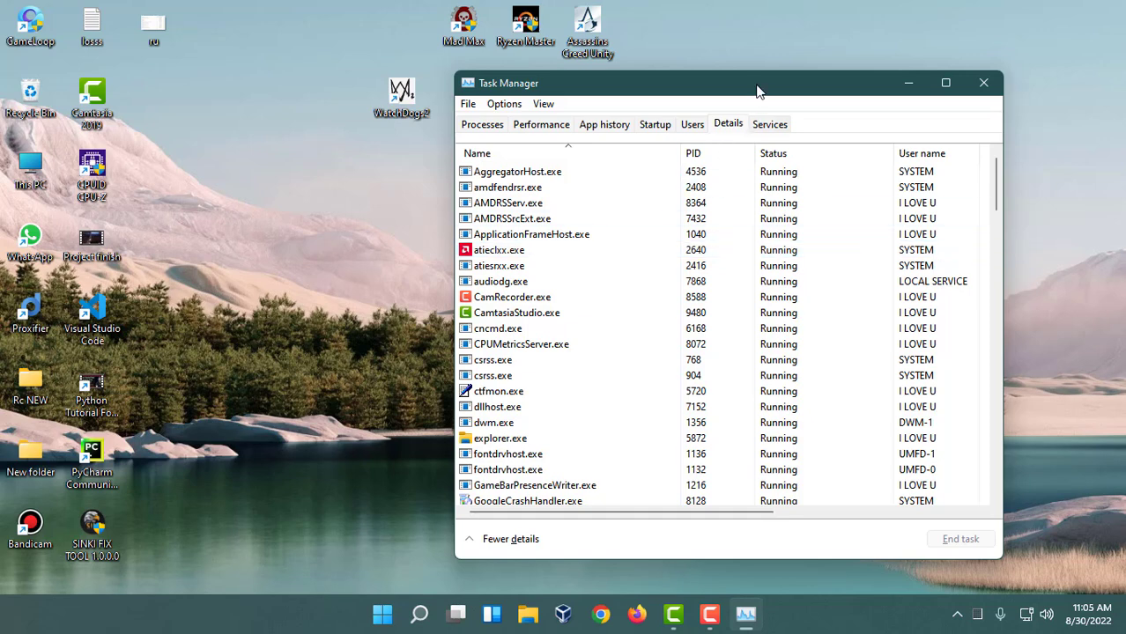
left_click_drag(757, 90, 766, 94)
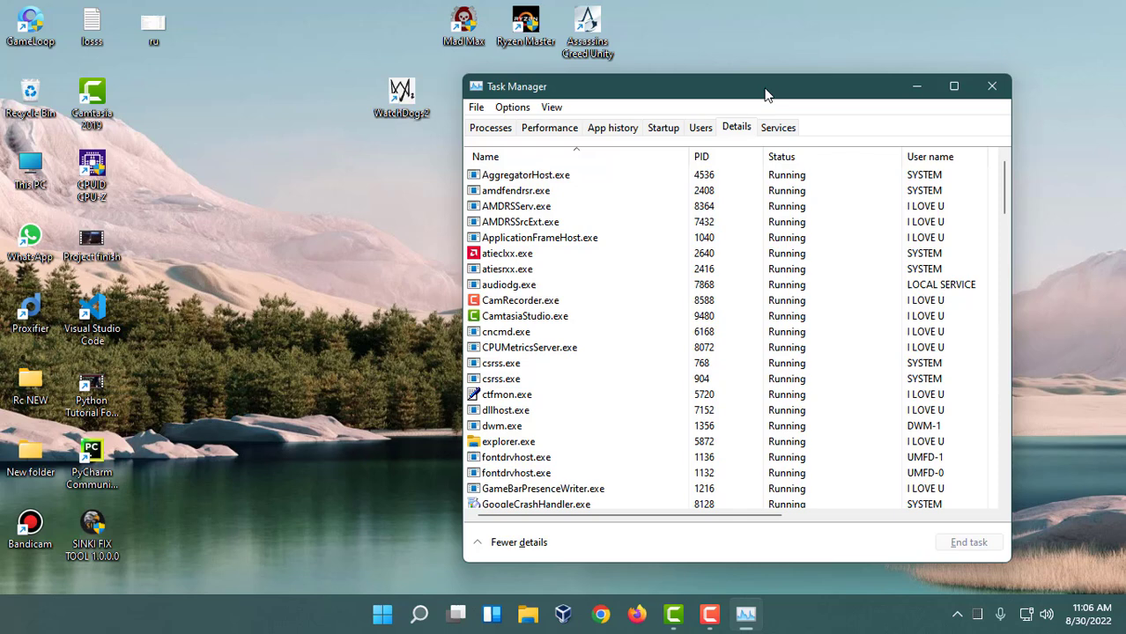
Show the Performance page for the Ryzen 5 3400G CPU in a widened, repositioned Task Manager window.
left_click(498, 133)
left_click(550, 128)
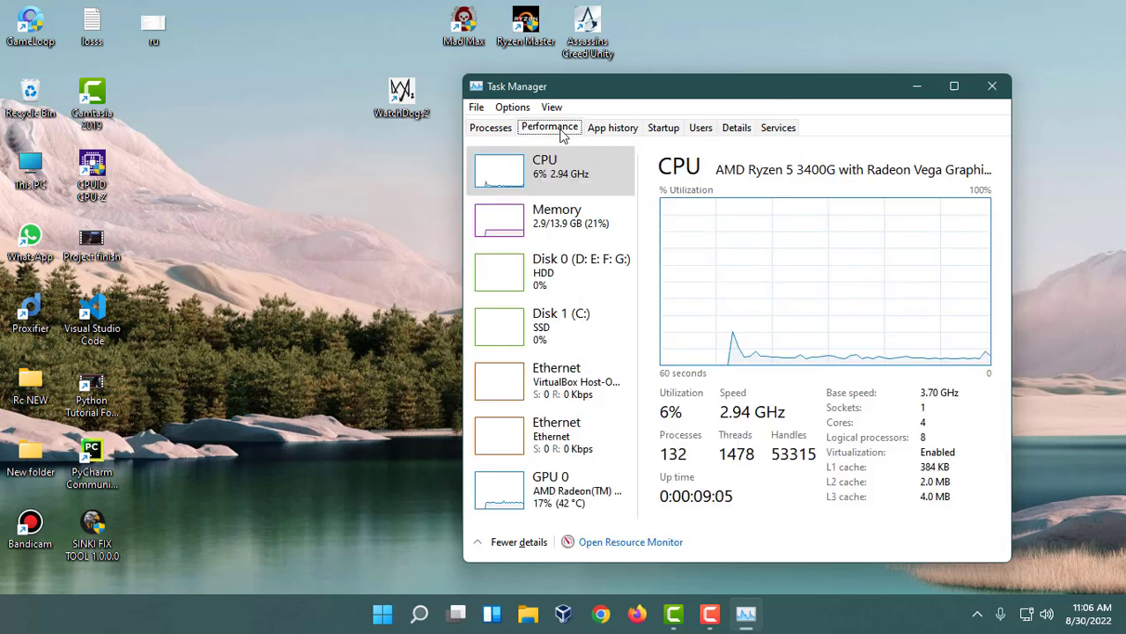
left_click_drag(901, 98, 862, 89)
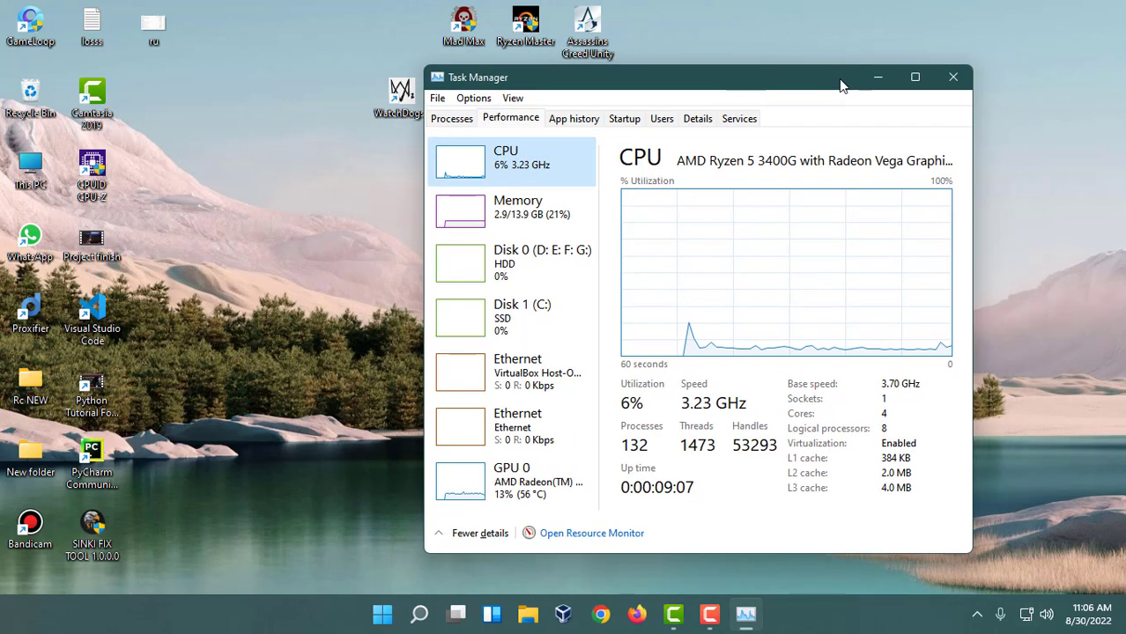
left_click_drag(971, 359, 1061, 360)
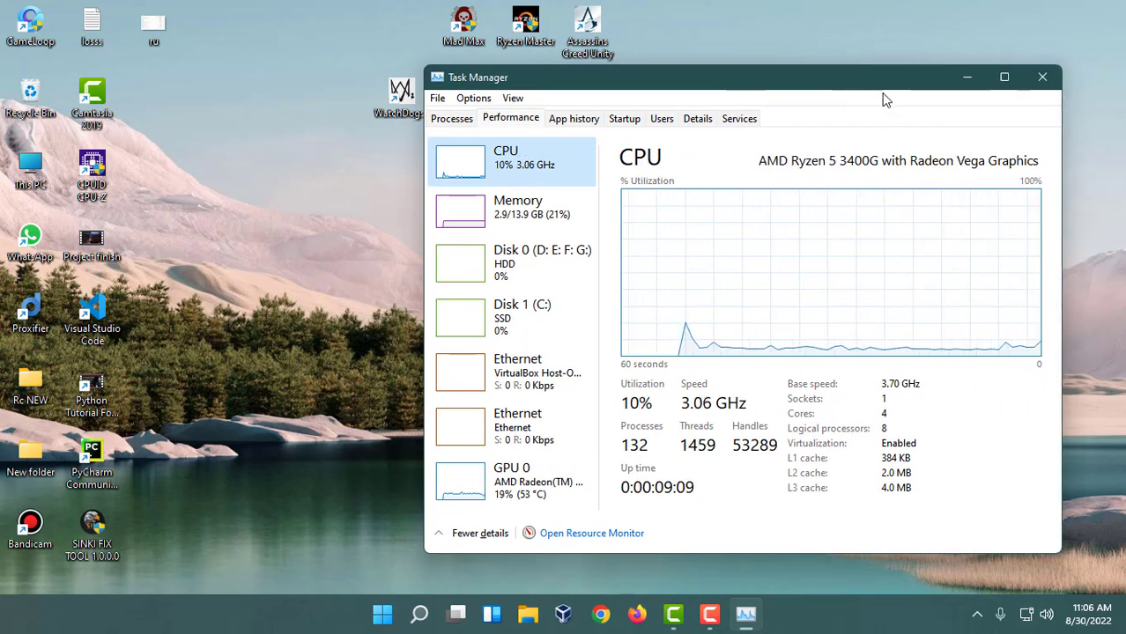
left_click_drag(877, 78, 799, 79)
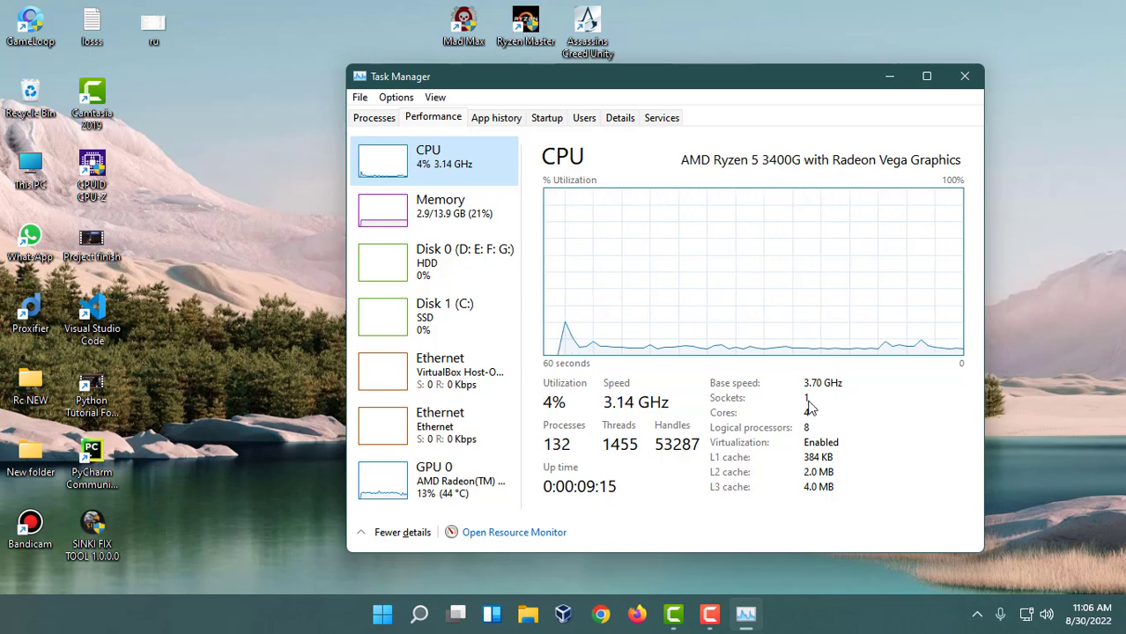
mouse_move(803, 88)
left_mouse_down()
mouse_move(753, 91)
mouse_move(754, 80)
left_mouse_up()
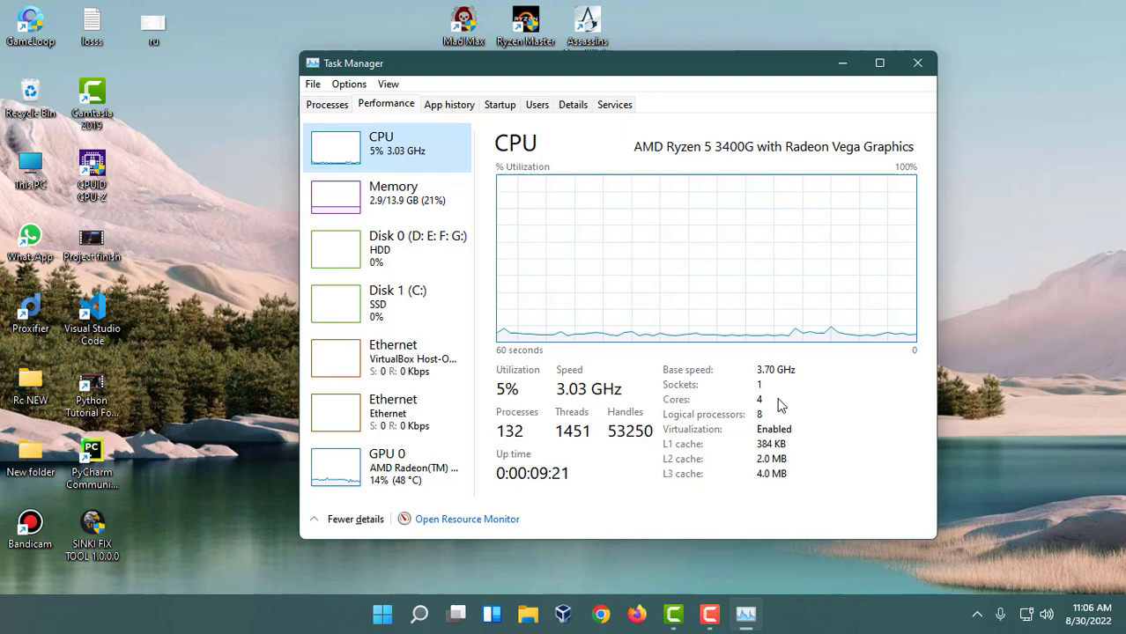
mouse_move(757, 74)
left_mouse_down()
mouse_move(759, 93)
mouse_move(761, 73)
mouse_move(744, 60)
left_mouse_up()
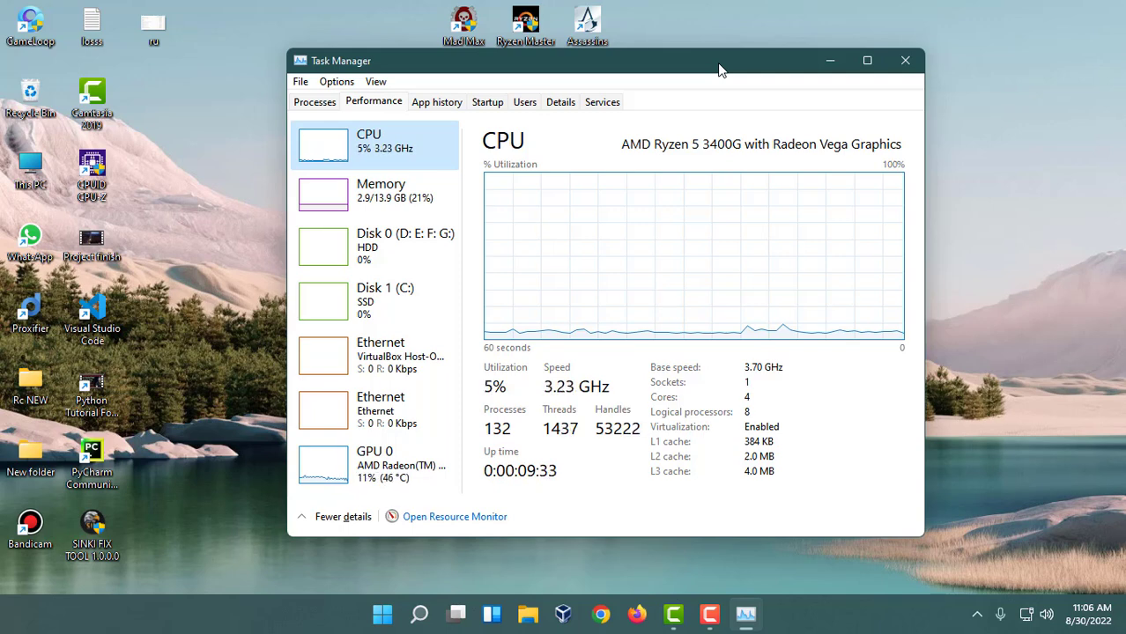
left_click_drag(718, 64, 719, 65)
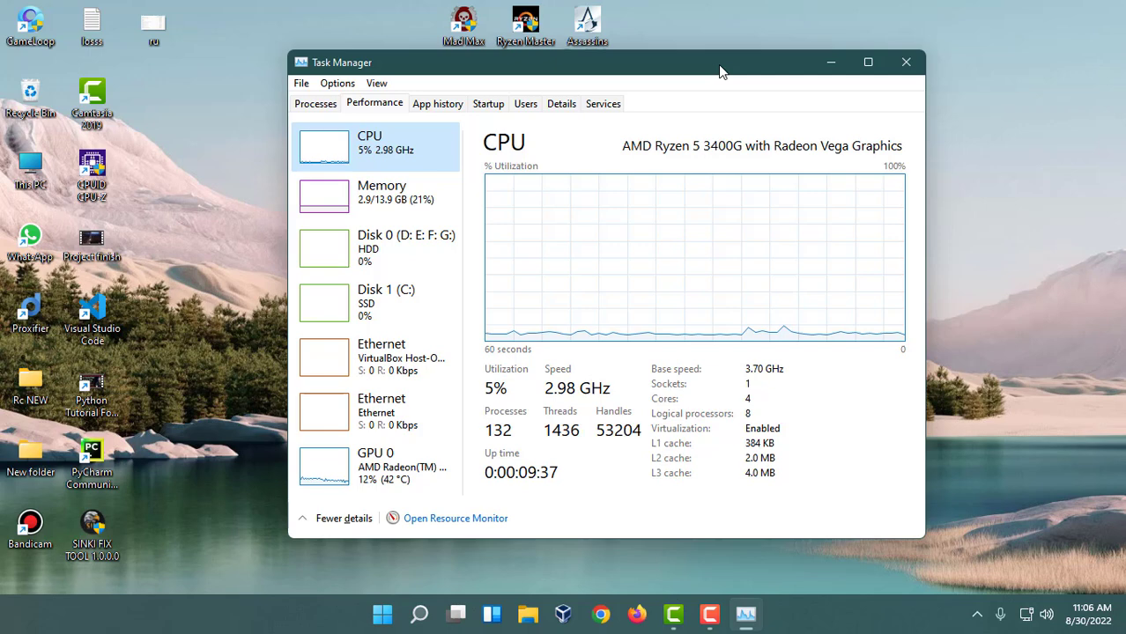